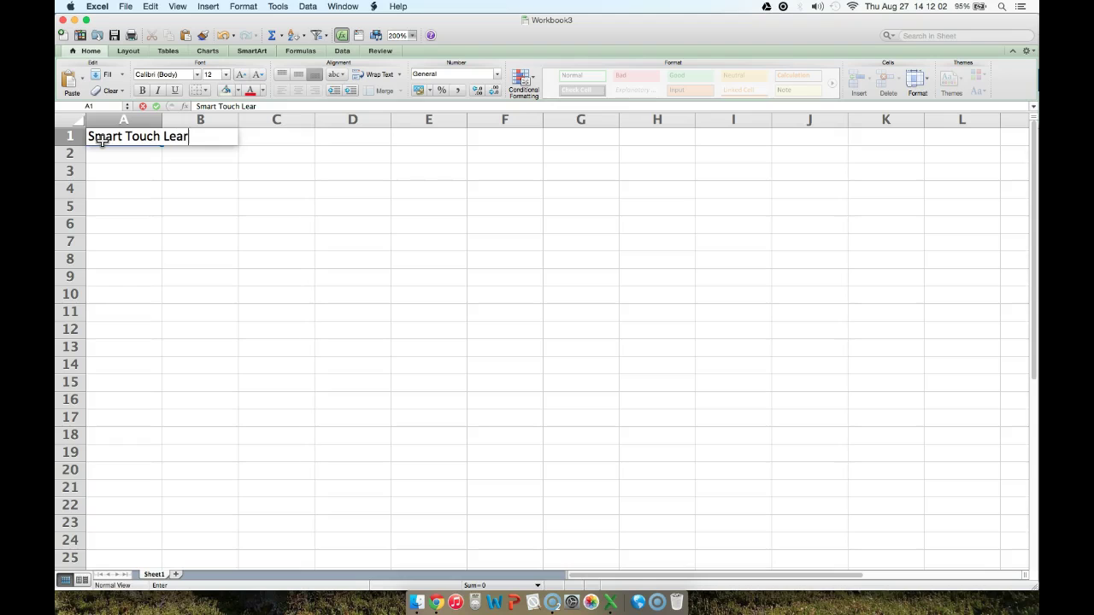
Enter the statement heading in A1:A3: Smart Touch Learning, Balance Sheet, and November 30, 2014.
{"action": "key", "text": "Return"}
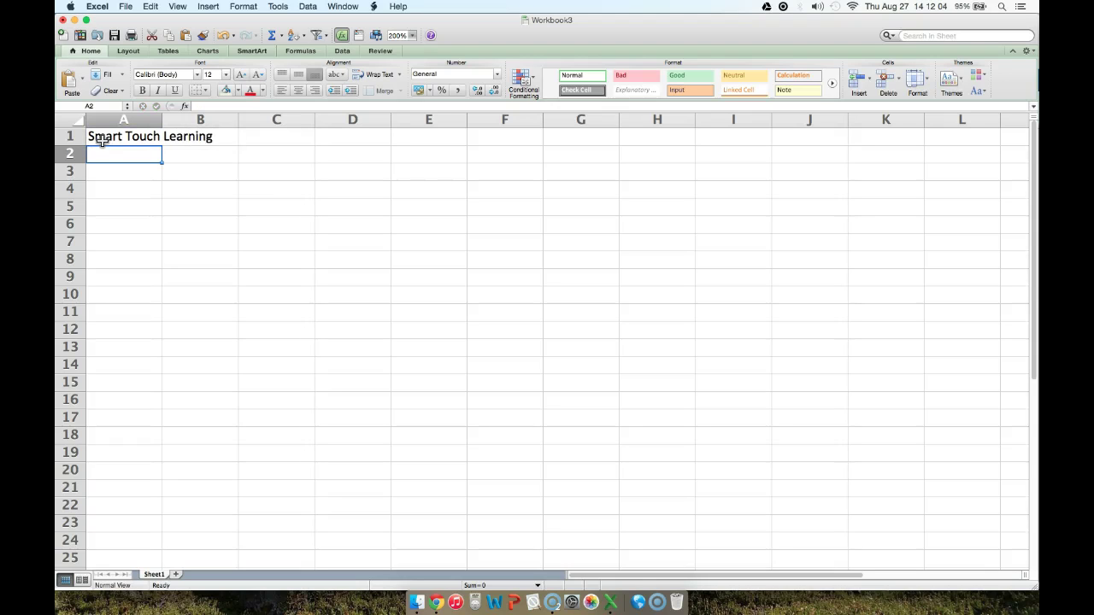
{"action": "type", "text": "Balance Sheet"}
{"action": "key", "text": "Return"}
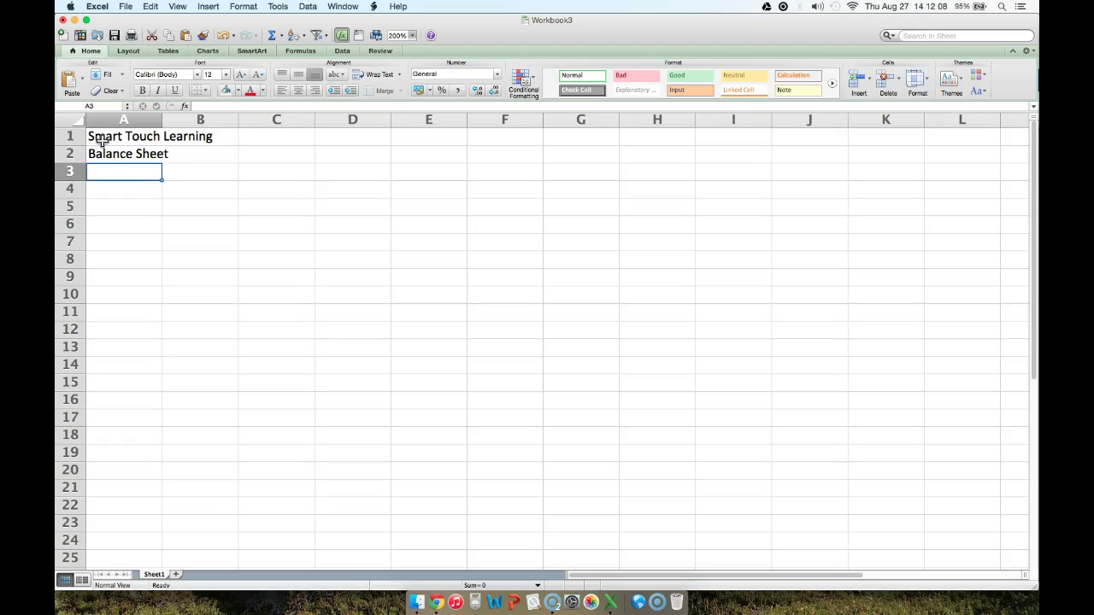
{"action": "type", "text": "November 30, 201"}
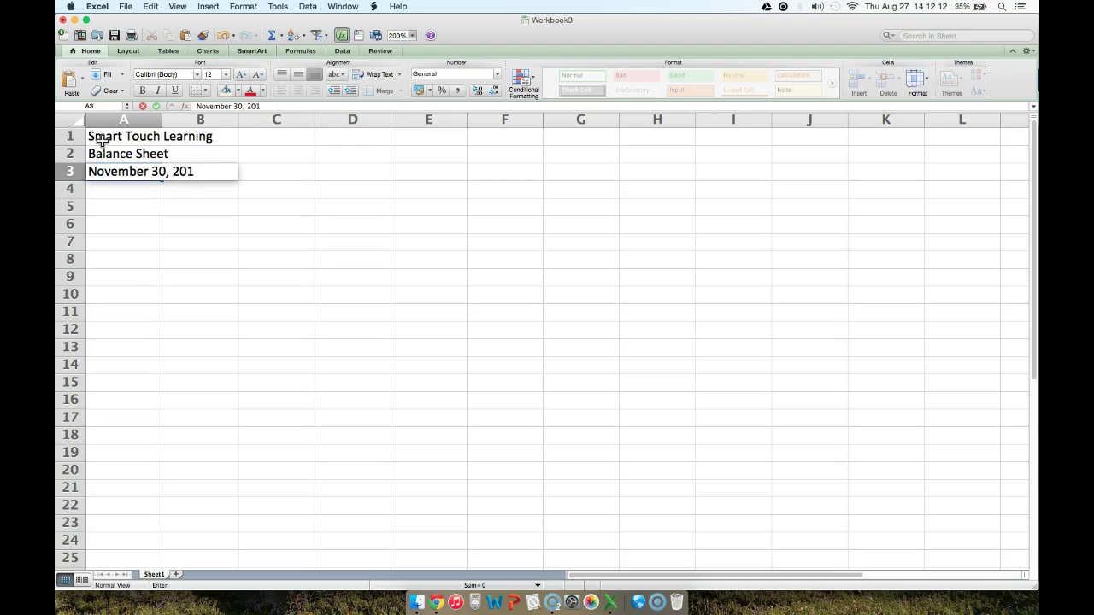
{"action": "type", "text": "4"}
{"action": "key", "text": "Return"}
{"action": "key", "text": "Return"}
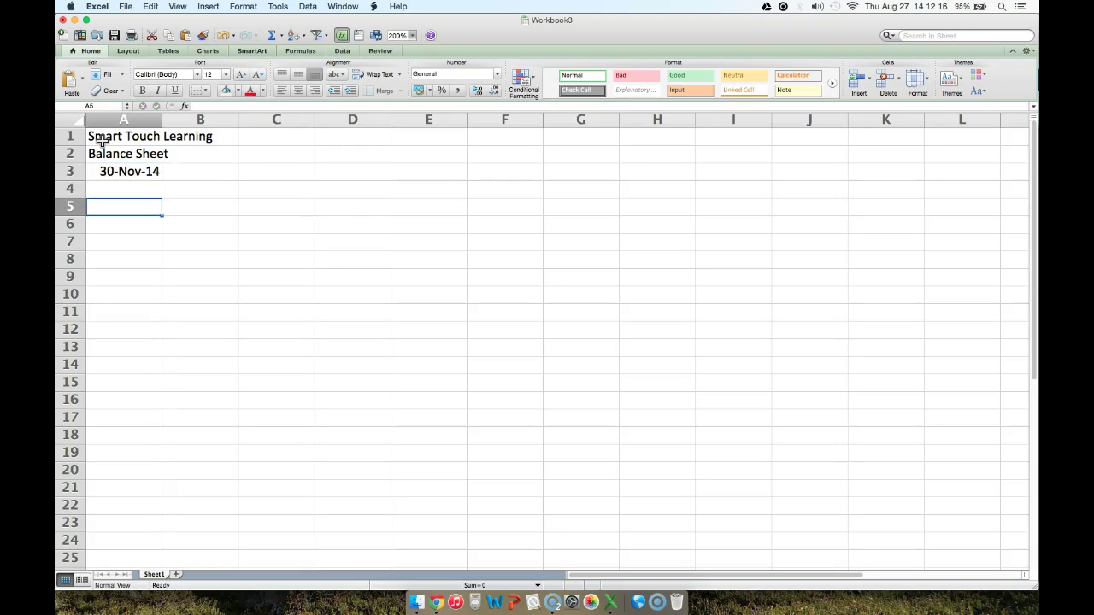
Format the date in A3 with the Date type "March 14, 2001".
{"action": "left_click", "coordinate": [128, 175]}
{"action": "right_click", "coordinate": [133, 182]}
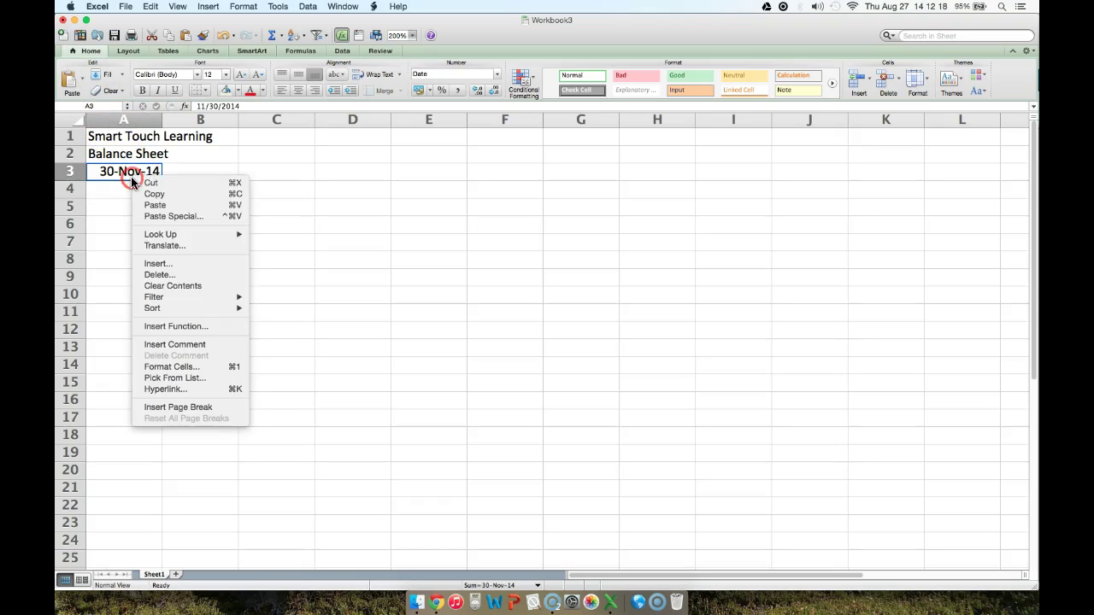
{"action": "left_click", "coordinate": [171, 367]}
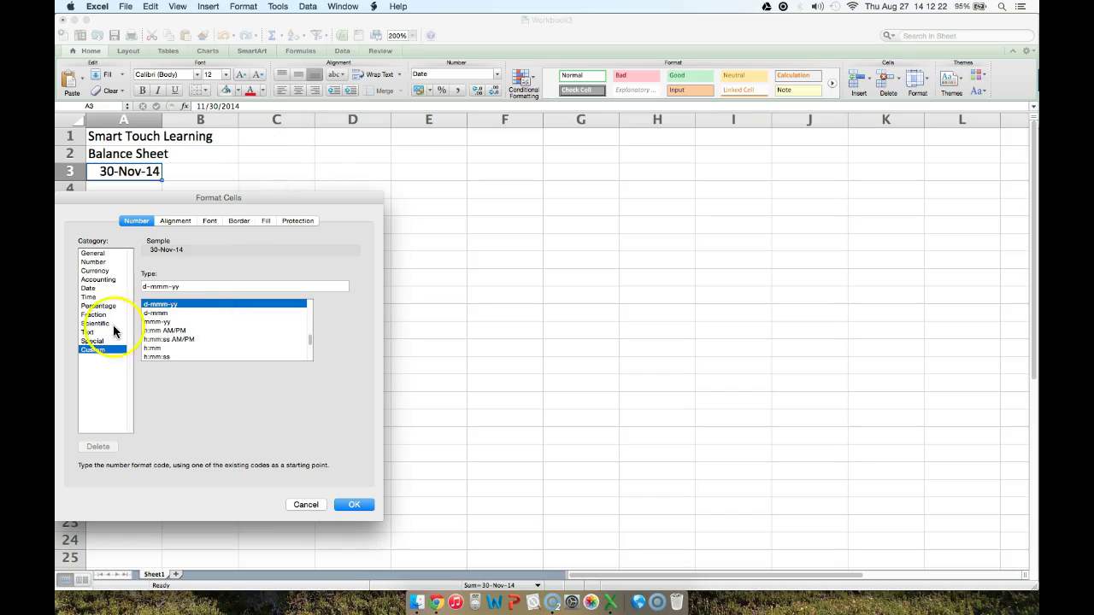
{"action": "left_click", "coordinate": [89, 289]}
{"action": "scroll", "coordinate": [171, 338], "scroll_direction": "down", "scroll_amount": 1}
{"action": "scroll", "coordinate": [170, 342], "scroll_direction": "down", "scroll_amount": 1}
{"action": "left_click", "coordinate": [171, 347]}
{"action": "left_click", "coordinate": [352, 505]}
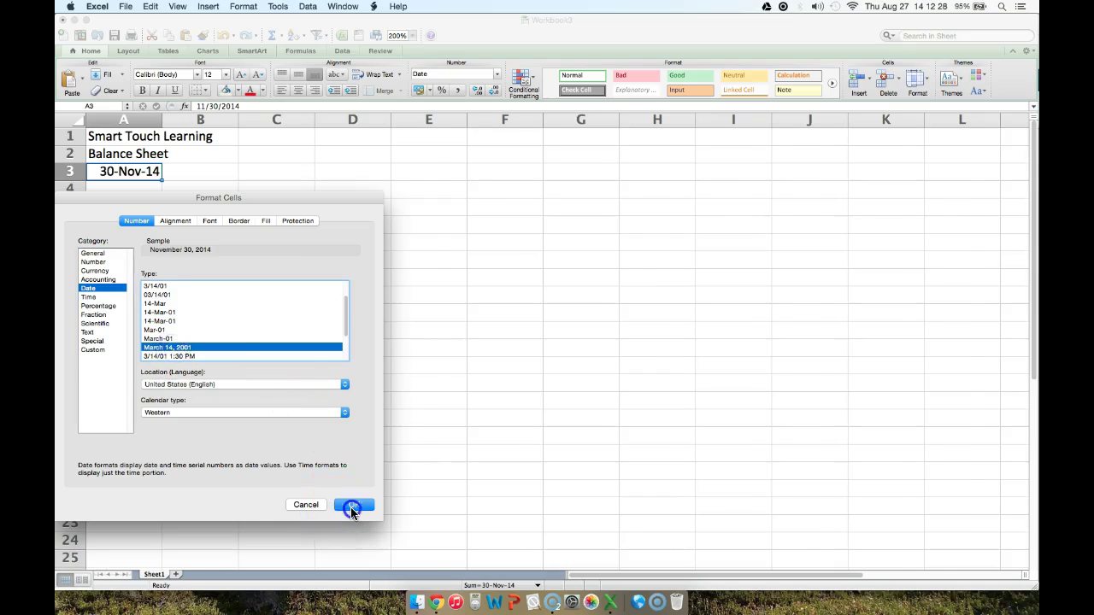
{"action": "left_click", "coordinate": [295, 333]}
Enter the section heading Asset in cell A5.
{"action": "left_click", "coordinate": [143, 203]}
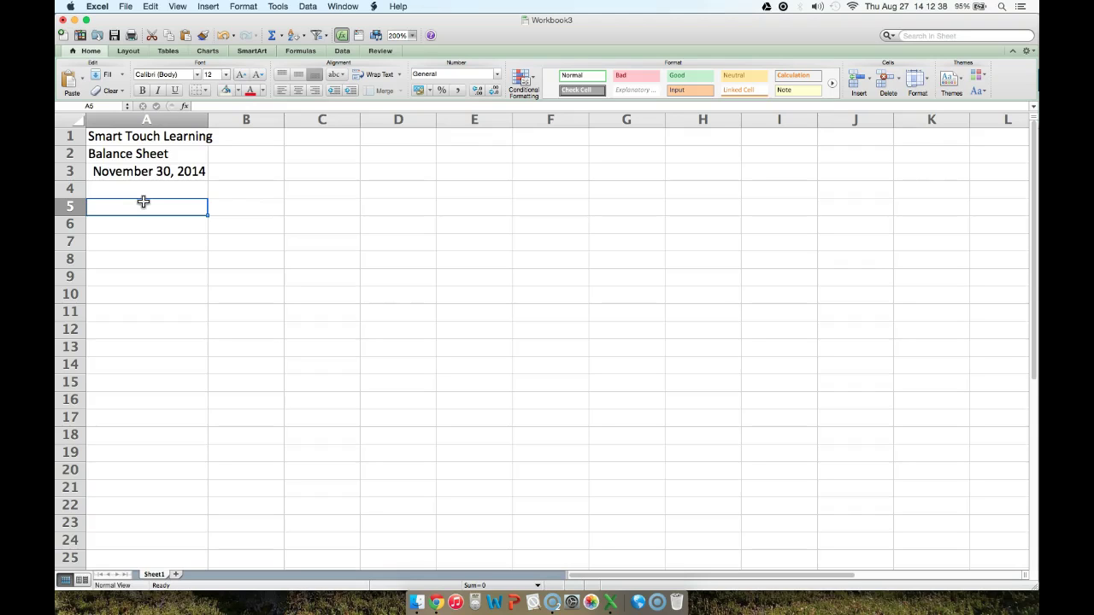
{"action": "type", "text": "As"}
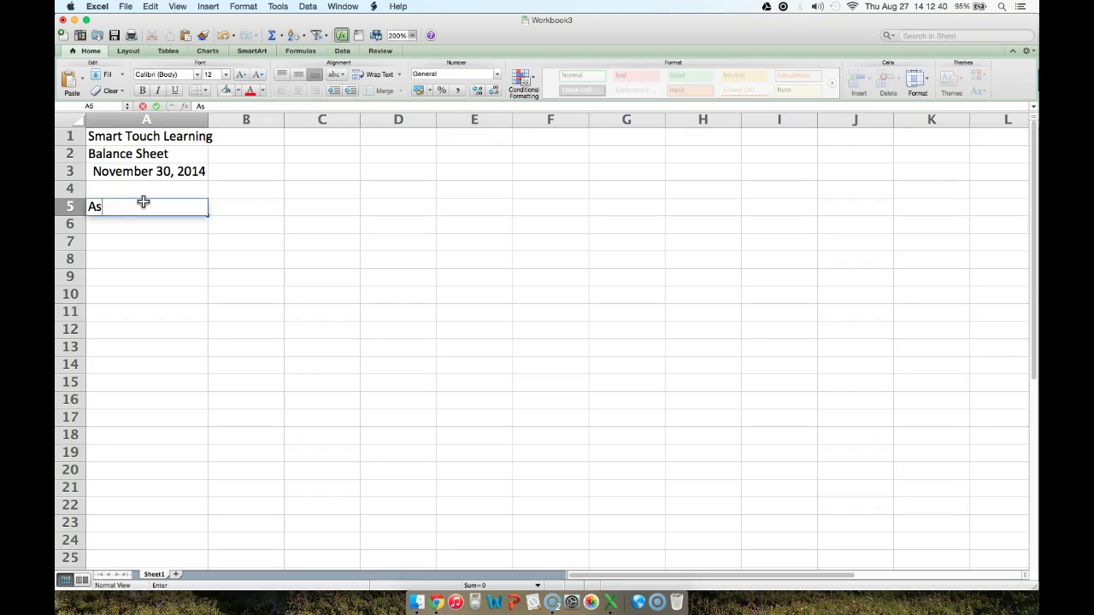
{"action": "type", "text": "set"}
{"action": "key", "text": "Return"}
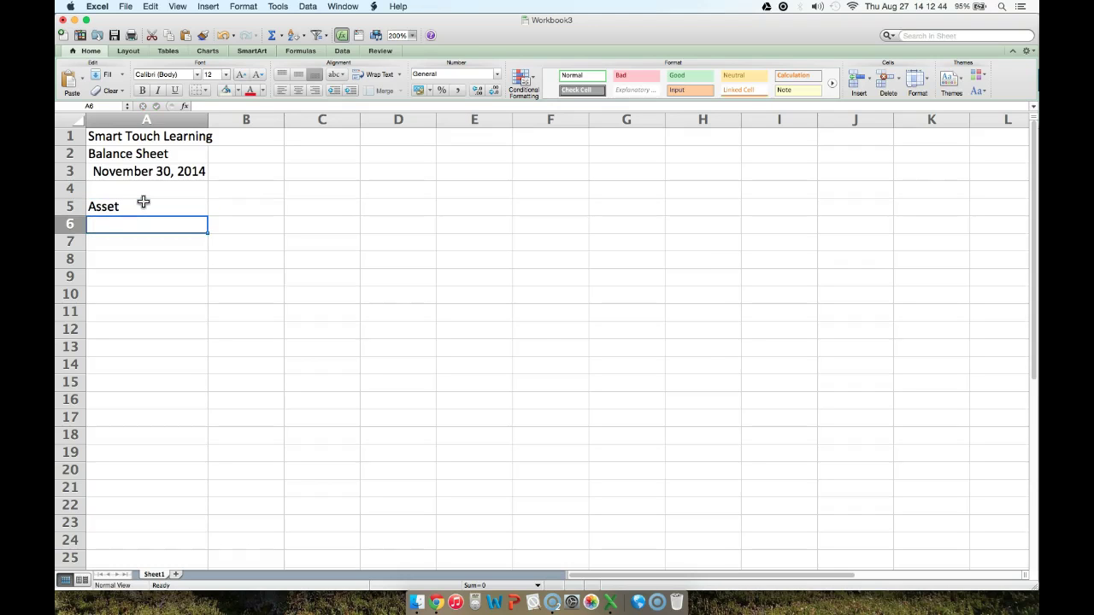
Check the textbook's balance sheet in Chrome, and enter Cash and Accounts Receivable in A6 and A7 of the Excel sheet.
{"action": "key", "text": "super+Tab"}
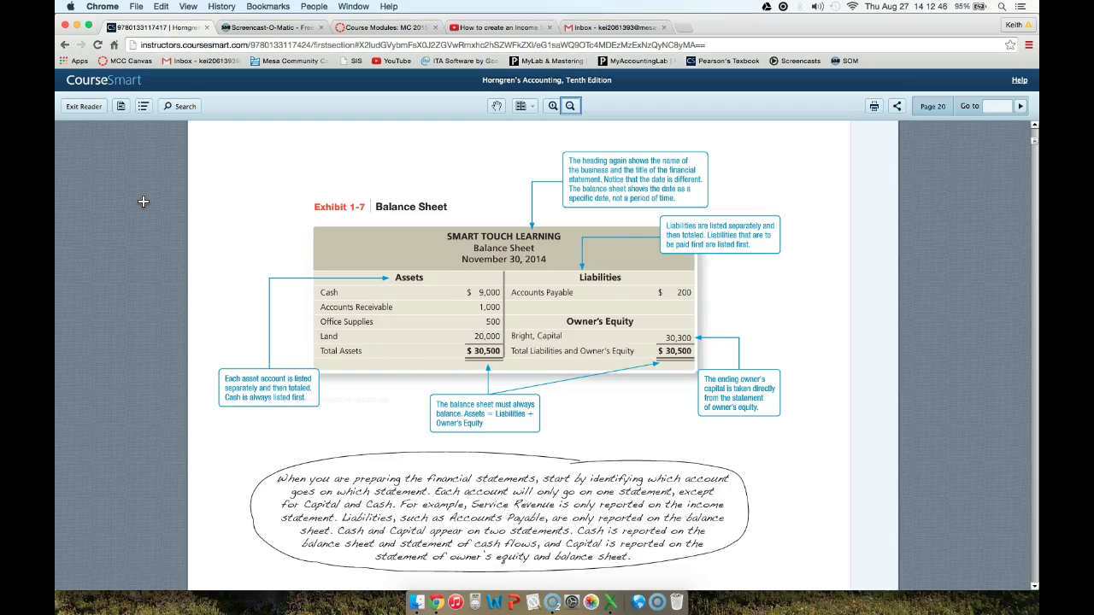
{"action": "key", "text": "super+Tab"}
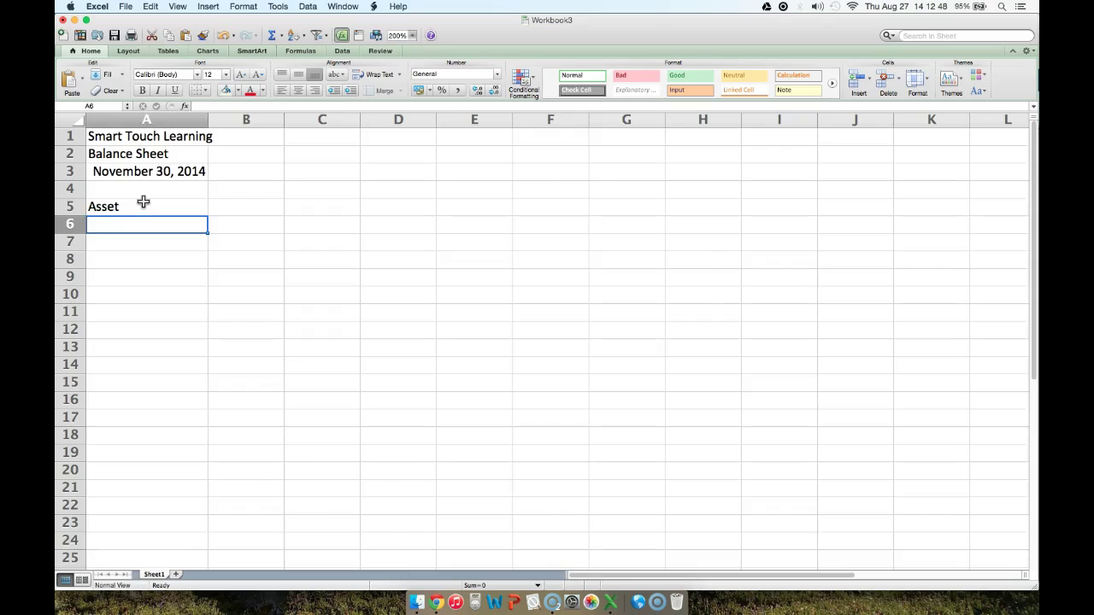
{"action": "key", "text": "super+Tab"}
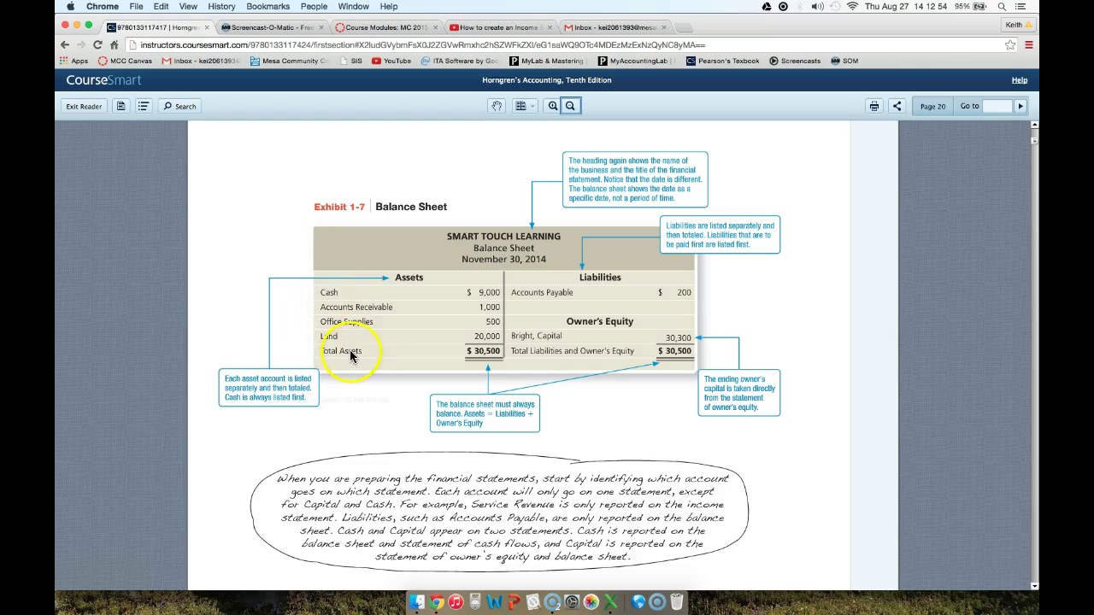
{"action": "key", "text": "super+Tab"}
{"action": "type", "text": "Cash"}
{"action": "key", "text": "Return"}
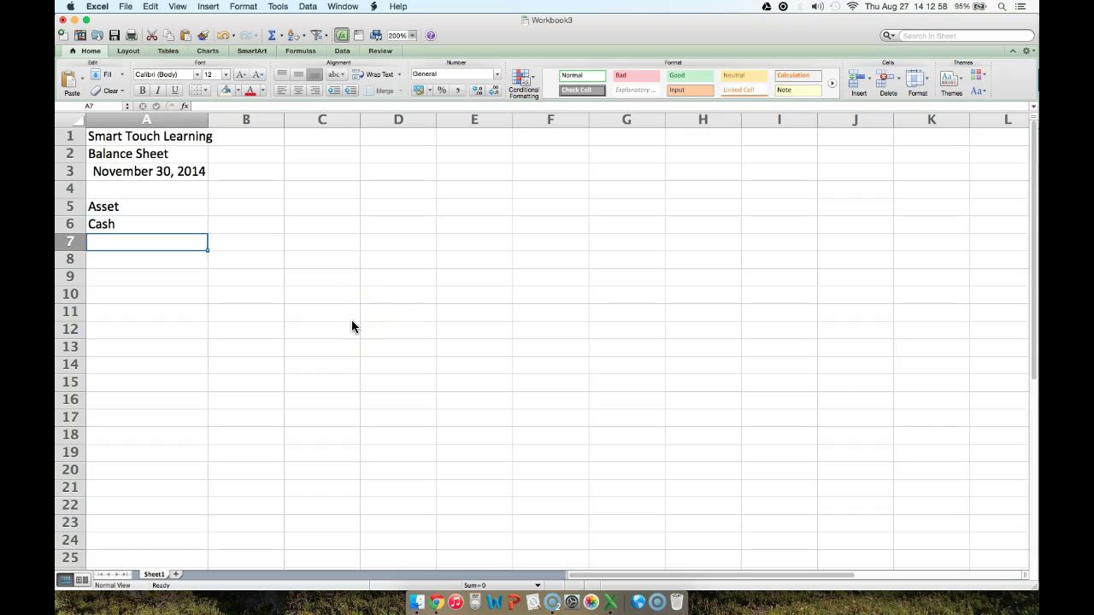
{"action": "type", "text": "Accounts Receivable"}
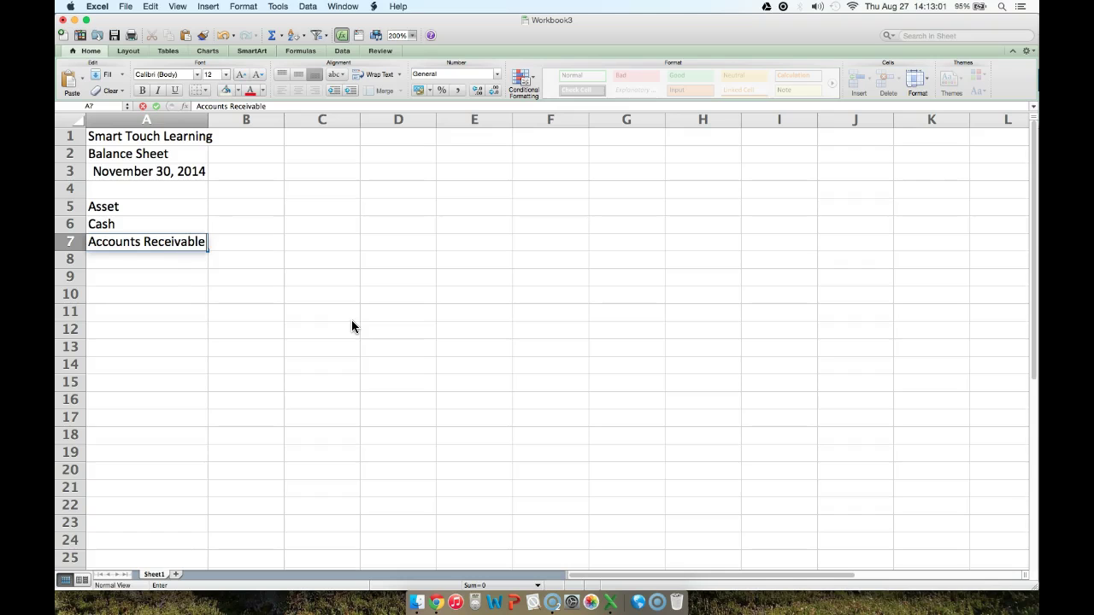
{"action": "key", "text": "Return"}
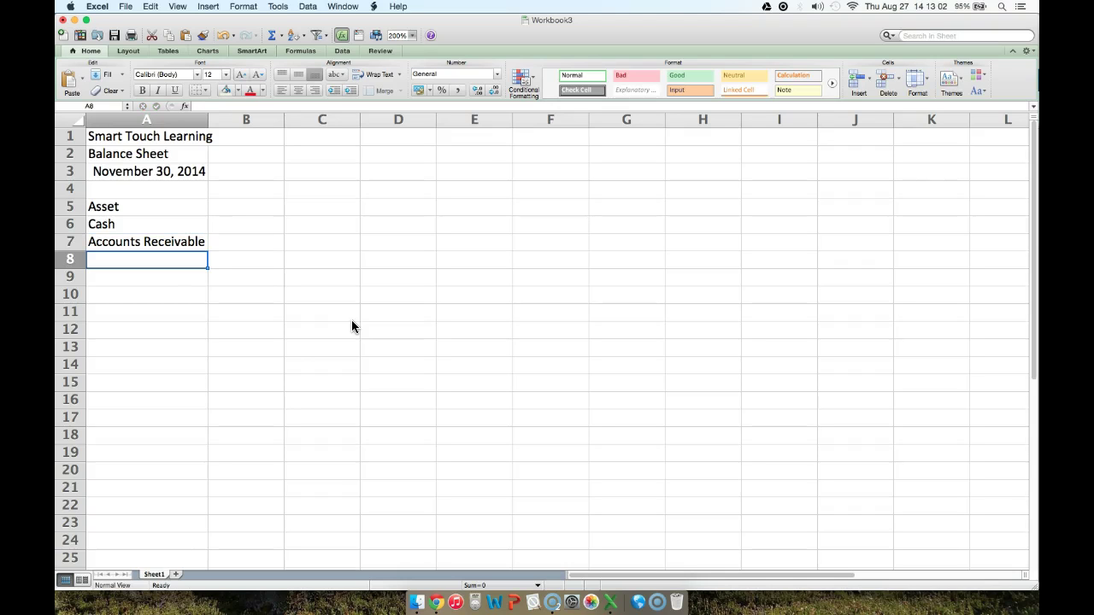
Check the remaining asset accounts in the Chrome textbook, and enter Office Supplies and Land in A8 and A9 in Excel.
{"action": "key", "text": "super+Tab"}
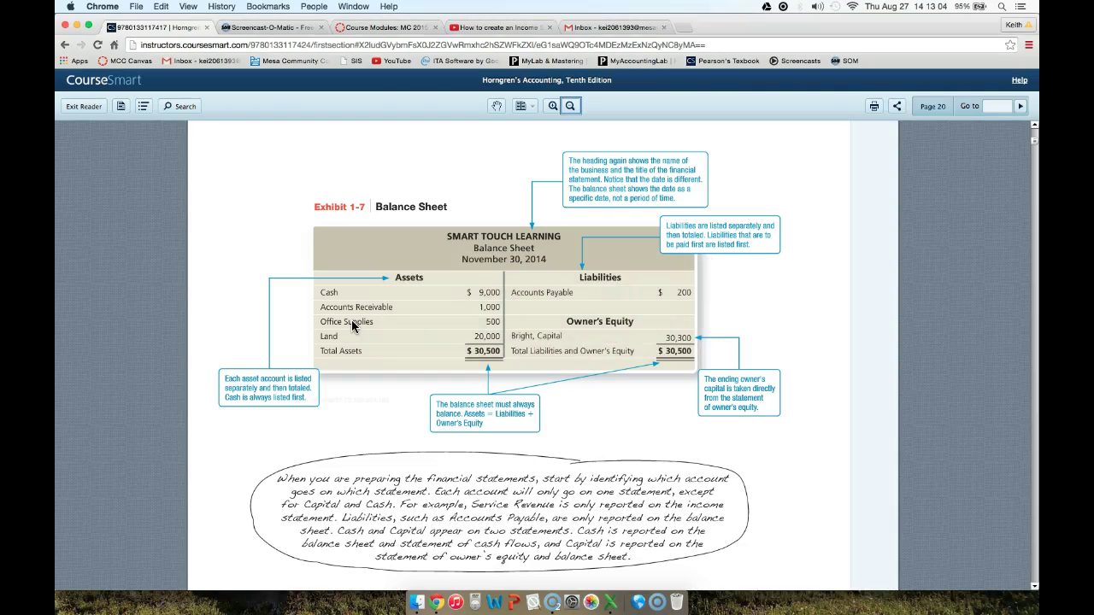
{"action": "key", "text": "super+Tab"}
{"action": "type", "text": "Office"}
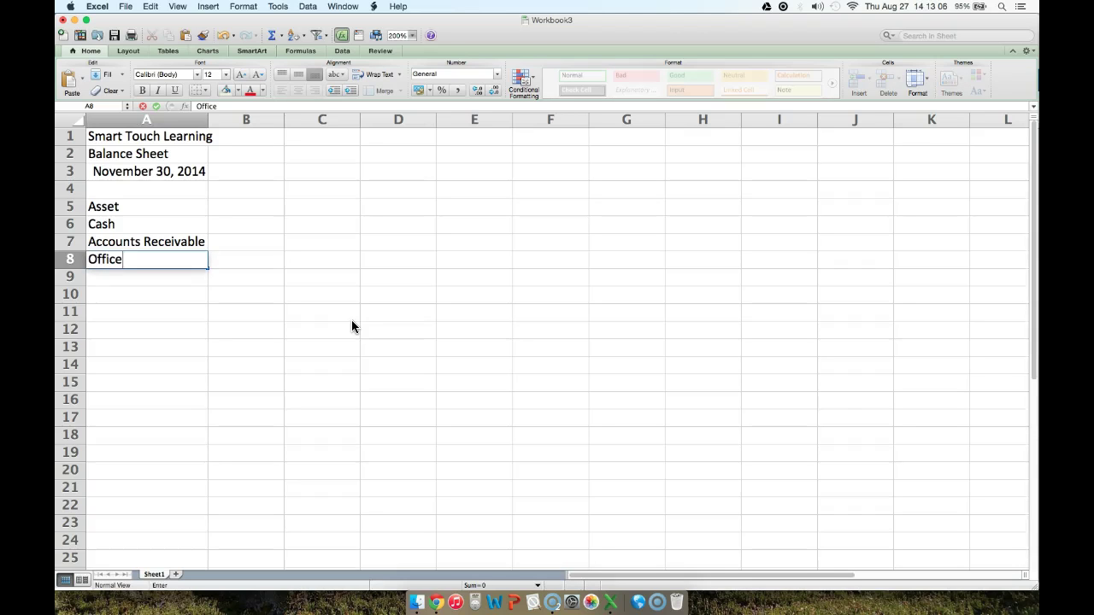
{"action": "type", "text": " Supplies"}
{"action": "key", "text": "Return"}
{"action": "type", "text": "Land"}
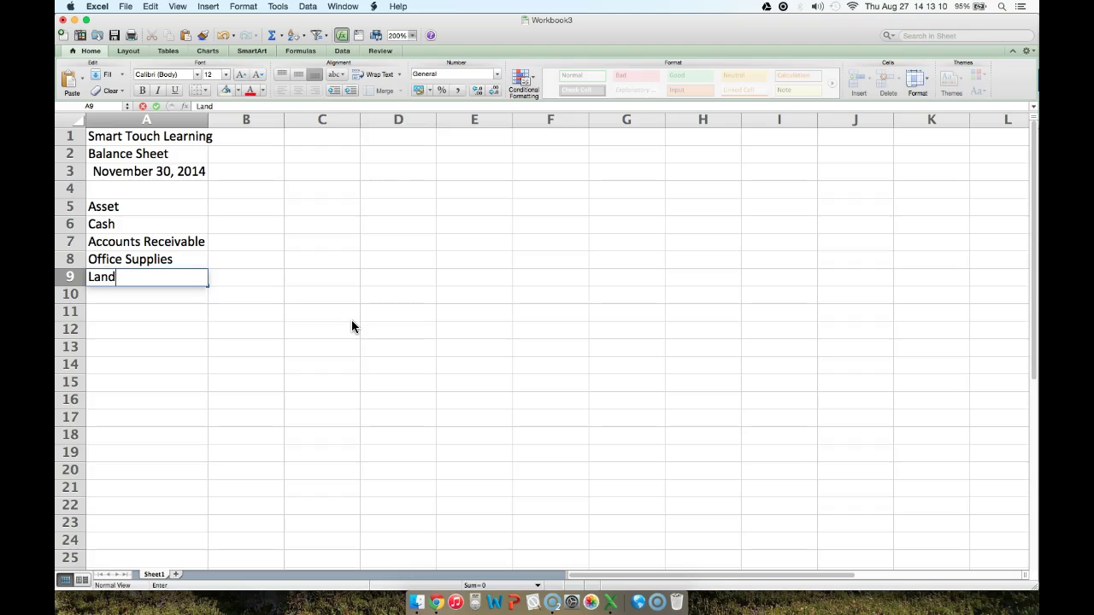
{"action": "key", "text": "Return"}
Look up the asset amounts in the Chrome textbook, and enter 9000 for Cash in C6 and 1000 for Accounts Receivable in C7.
{"action": "key", "text": "Up"}
{"action": "key", "text": "Up"}
{"action": "key", "text": "Up"}
{"action": "key", "text": "Up"}
{"action": "key", "text": "Up"}
{"action": "key", "text": "Right"}
{"action": "key", "text": "Right"}
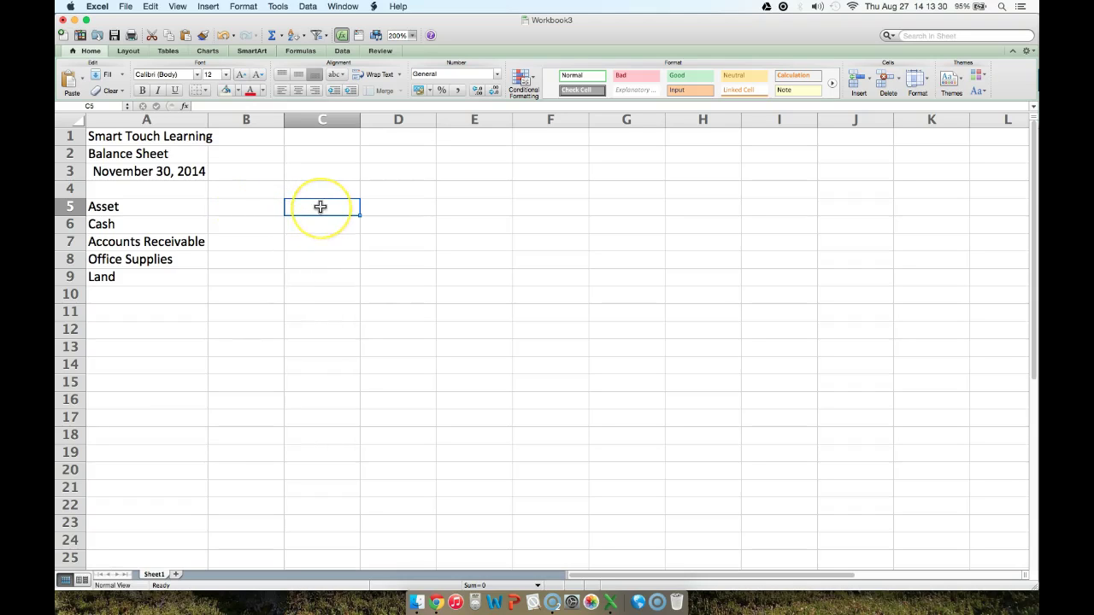
{"action": "key", "text": "Return"}
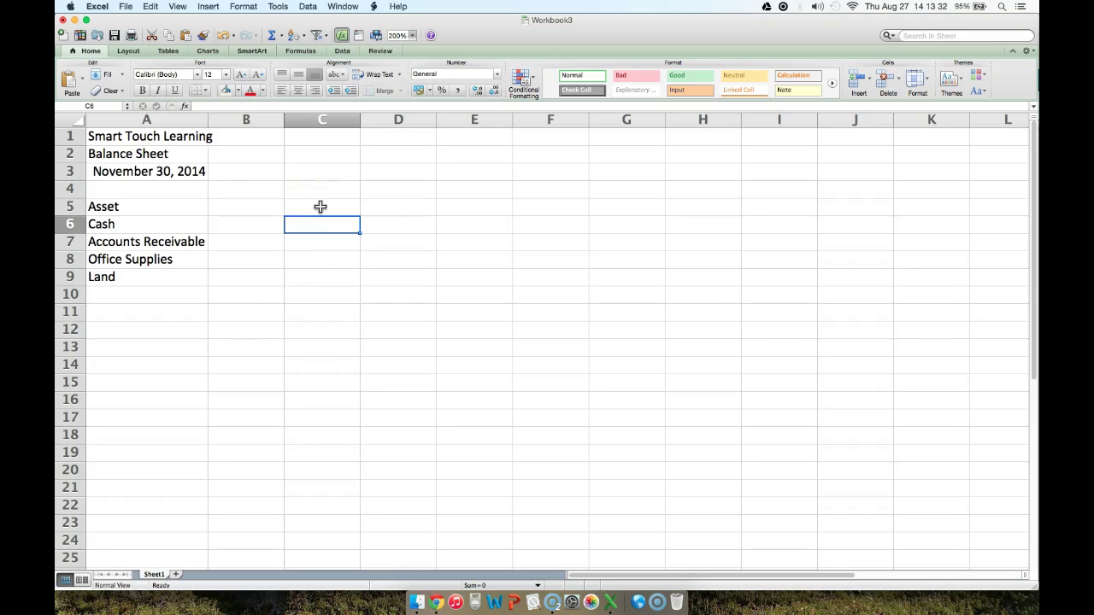
{"action": "key", "text": "super+Tab"}
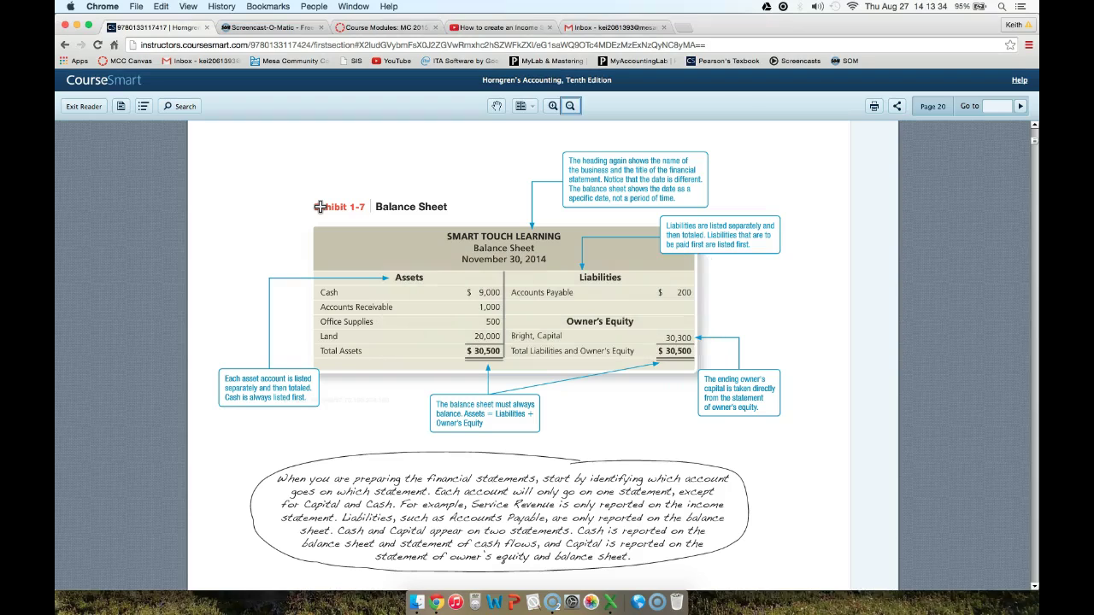
{"action": "key", "text": "super+Tab"}
{"action": "type", "text": "9000"}
{"action": "key", "text": "Return"}
{"action": "type", "text": "1000"}
{"action": "key", "text": "Return"}
Recheck the textbook amounts in Chrome, and enter 500 for Office Supplies in C8 and 20000 for Land in C9.
{"action": "key", "text": "super+Tab"}
{"action": "key", "text": "super+Tab"}
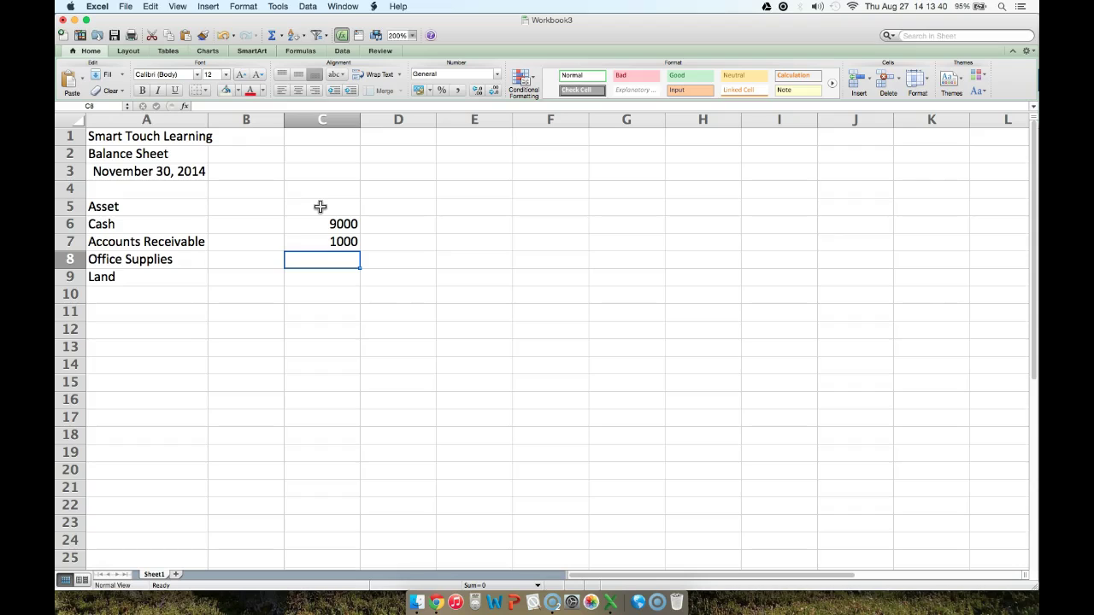
{"action": "type", "text": "500"}
{"action": "key", "text": "Return"}
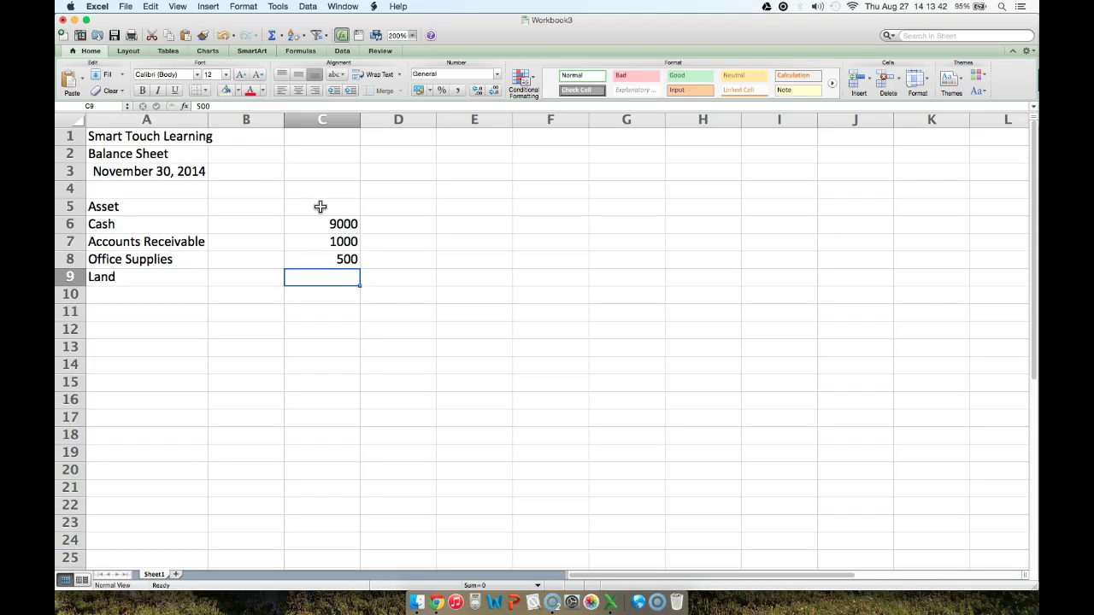
{"action": "type", "text": "20000"}
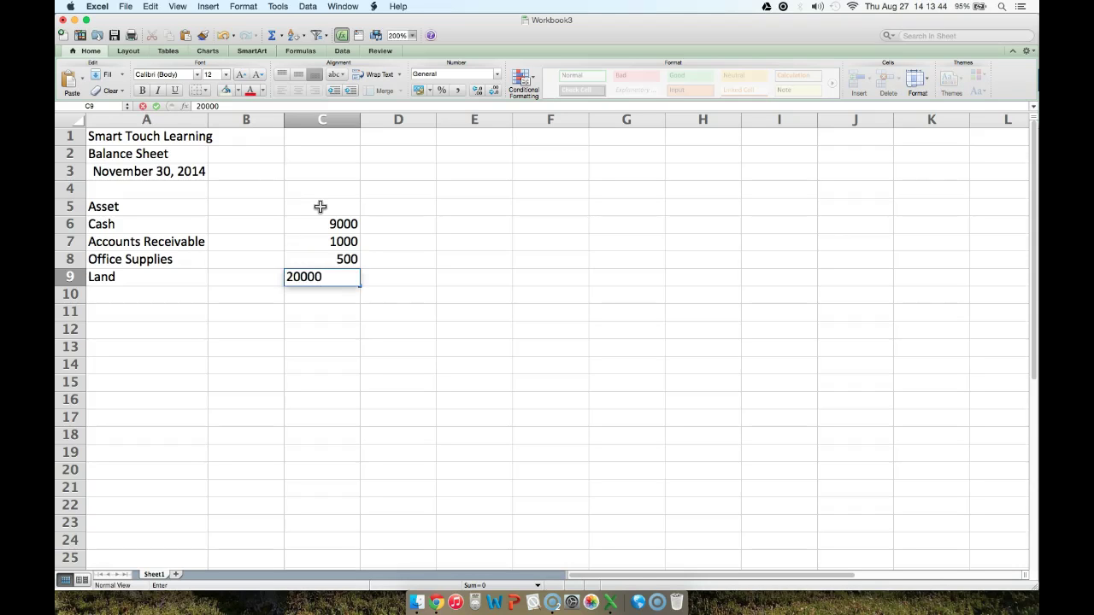
{"action": "key", "text": "Return"}
Check the closing asset line in the Chrome textbook, and enter the label Total Assets in A10 in Excel.
{"action": "key", "text": "super+Tab"}
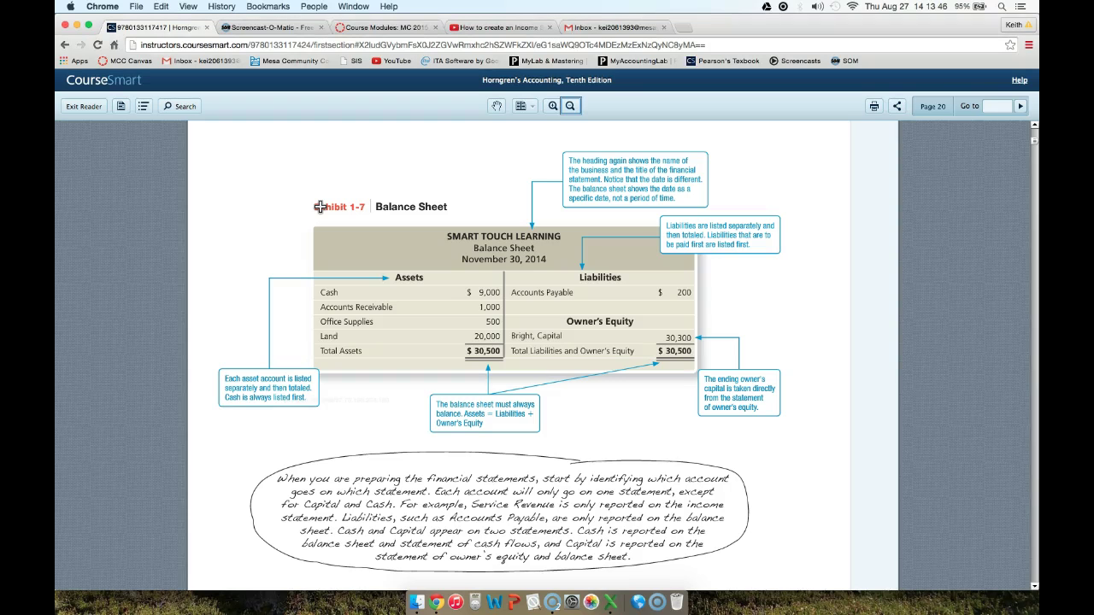
{"action": "key", "text": "super+Tab"}
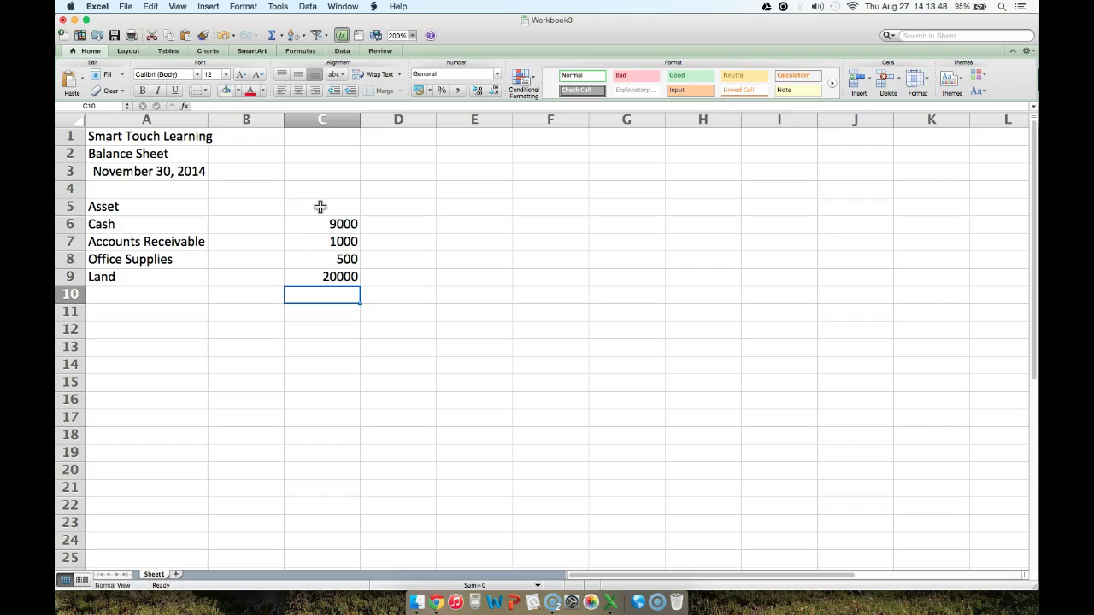
{"action": "key", "text": "Left"}
{"action": "key", "text": "Left"}
{"action": "type", "text": "To"}
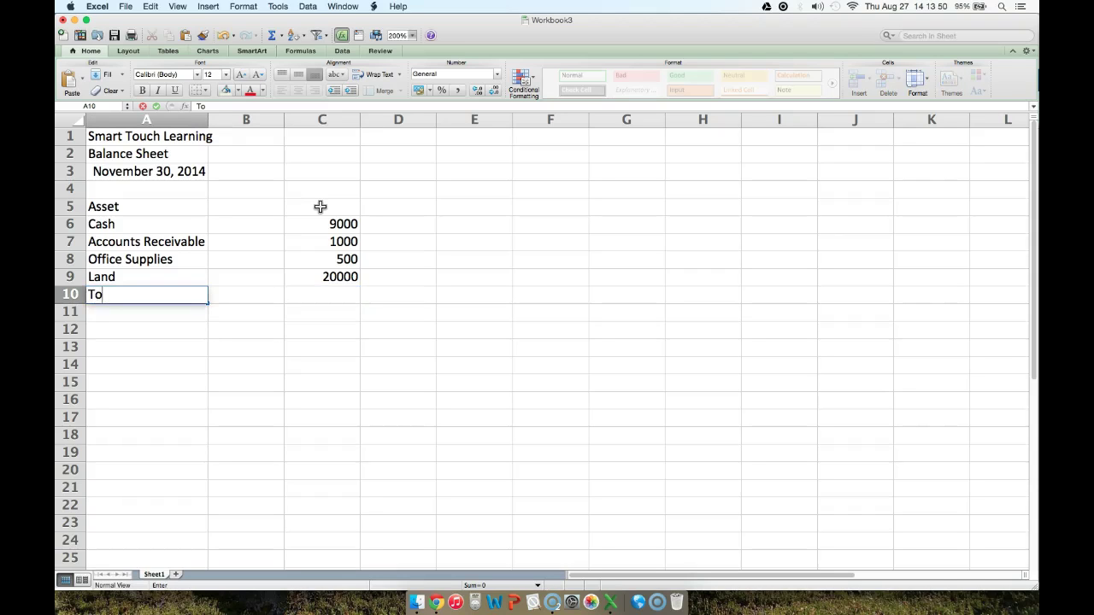
{"action": "type", "text": "tal Asssets"}
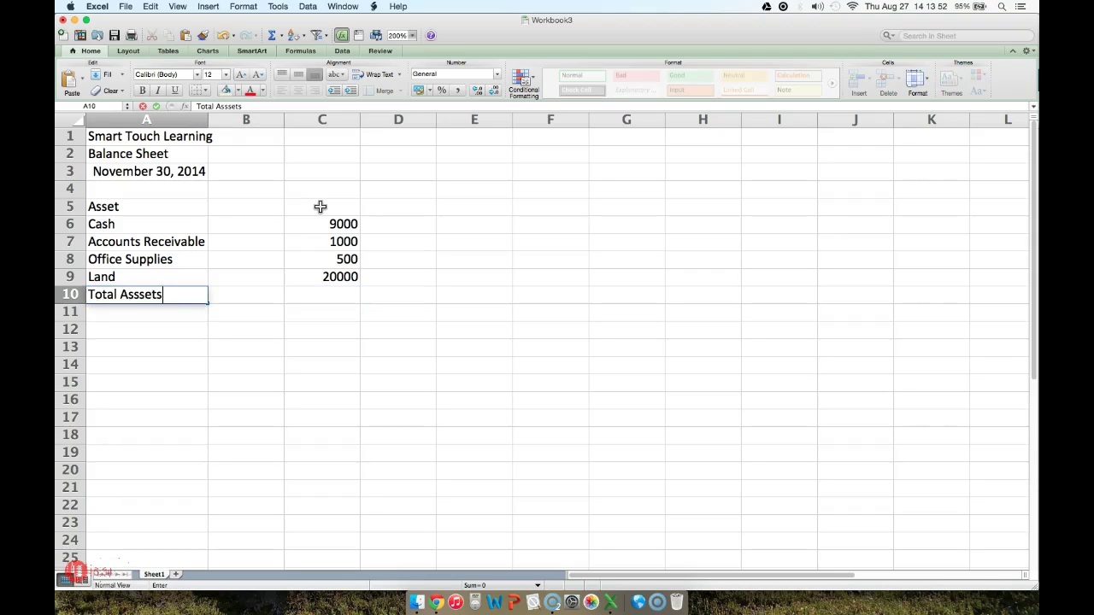
{"action": "key", "text": "BackSpace"}
{"action": "key", "text": "BackSpace"}
{"action": "key", "text": "BackSpace"}
{"action": "key", "text": "BackSpace"}
{"action": "type", "text": "ets"}
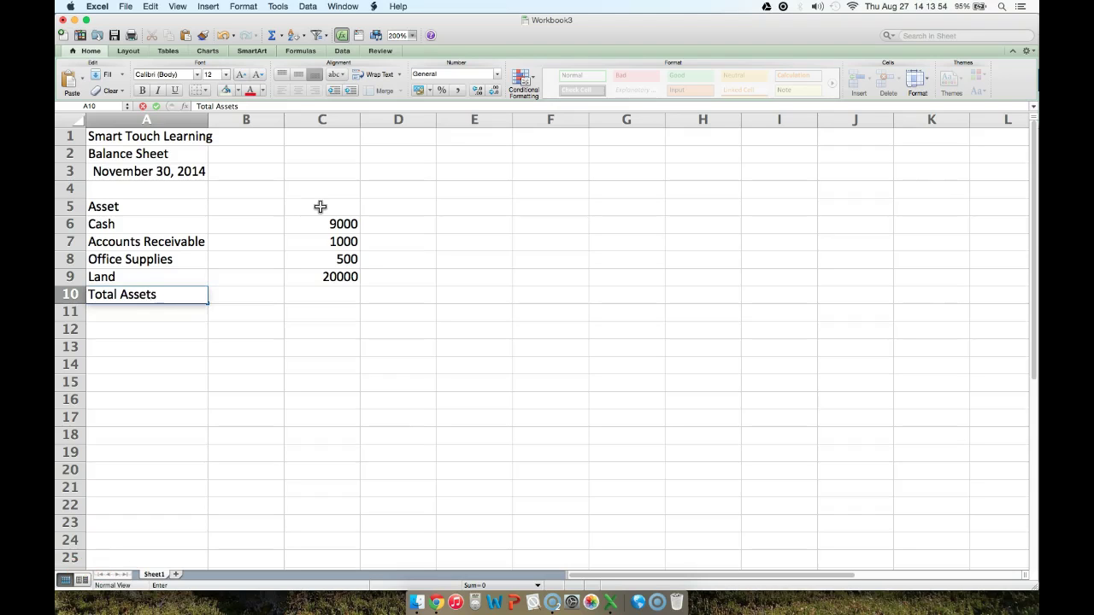
Total the asset amounts in C10 with the formula =SUM(C6:C9).
{"action": "key", "text": "Right"}
{"action": "key", "text": "Right"}
{"action": "key", "text": "Right"}
{"action": "key", "text": "Left"}
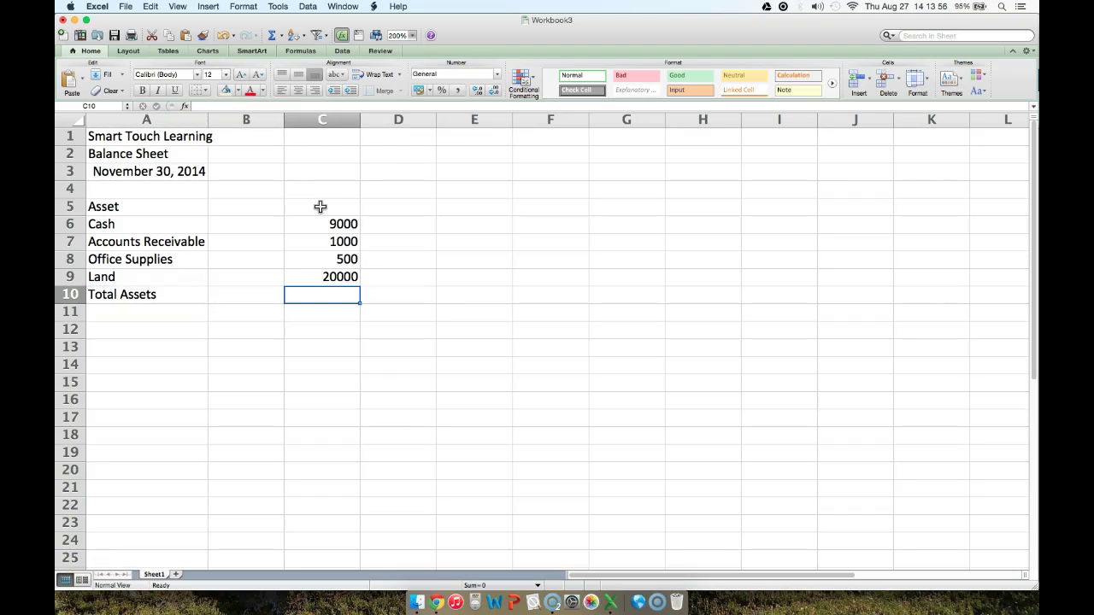
{"action": "left_click", "coordinate": [272, 35]}
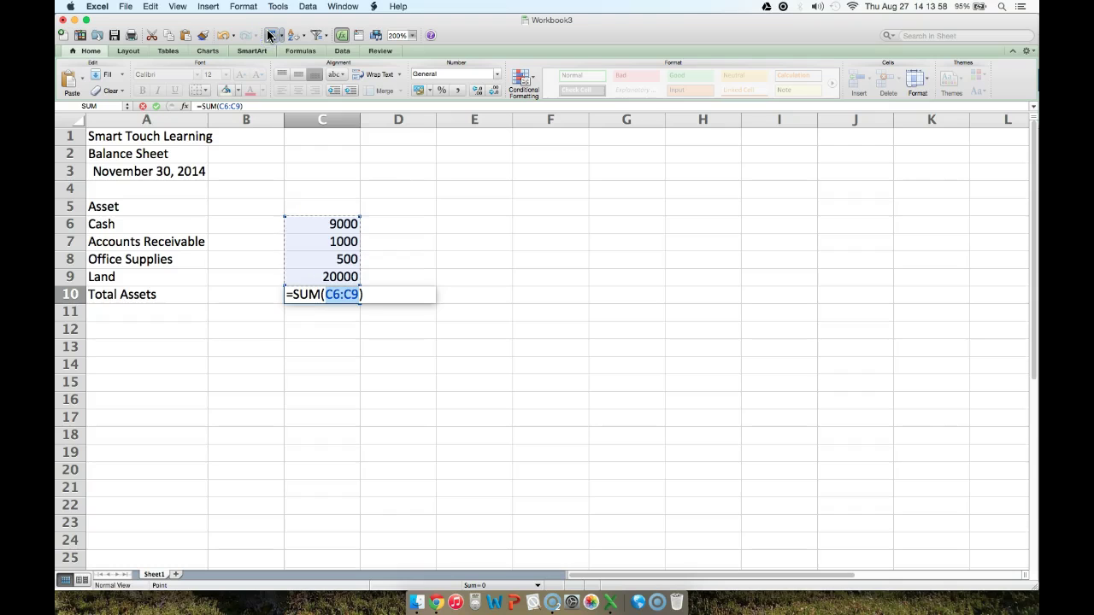
{"action": "key", "text": "Return"}
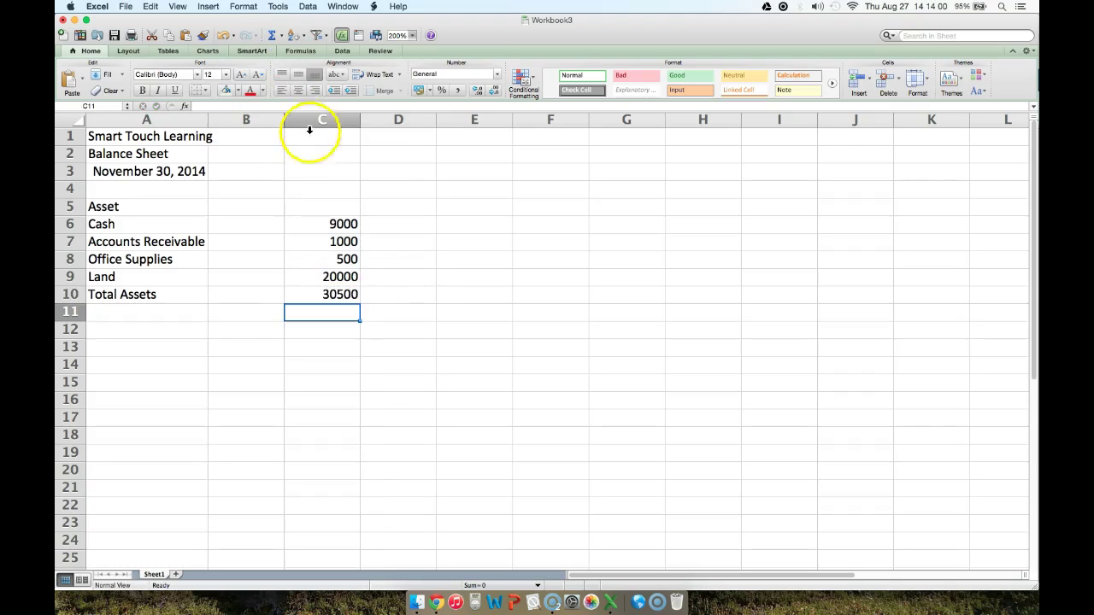
{"action": "left_click_drag", "start_coordinate": [338, 224], "coordinate": [351, 276]}
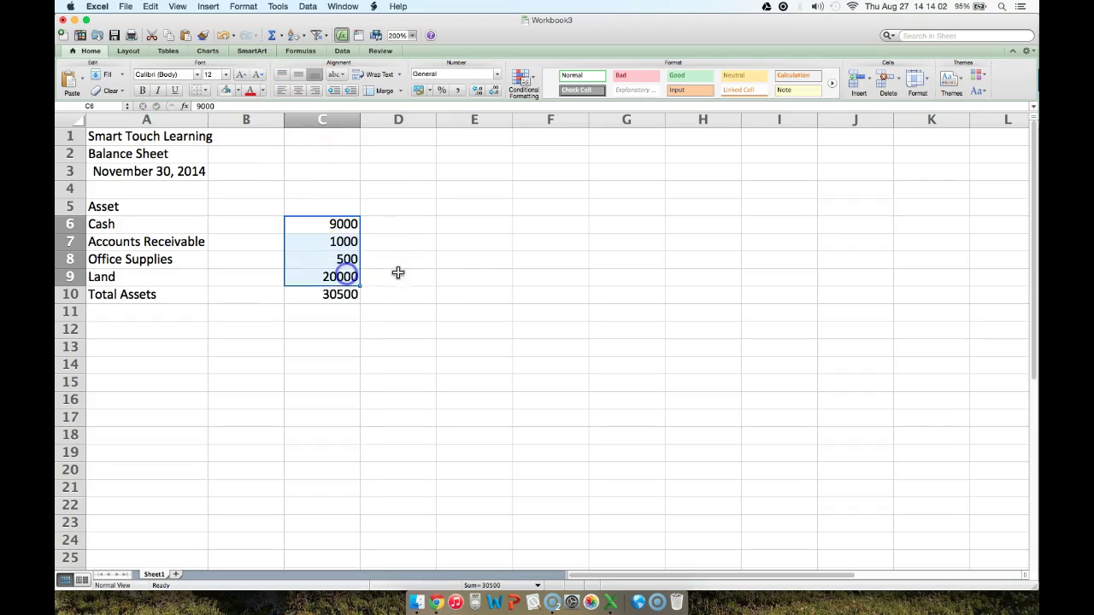
{"action": "left_click", "coordinate": [448, 263]}
Enter the heading Liabilities in E5.
{"action": "left_click", "coordinate": [525, 206]}
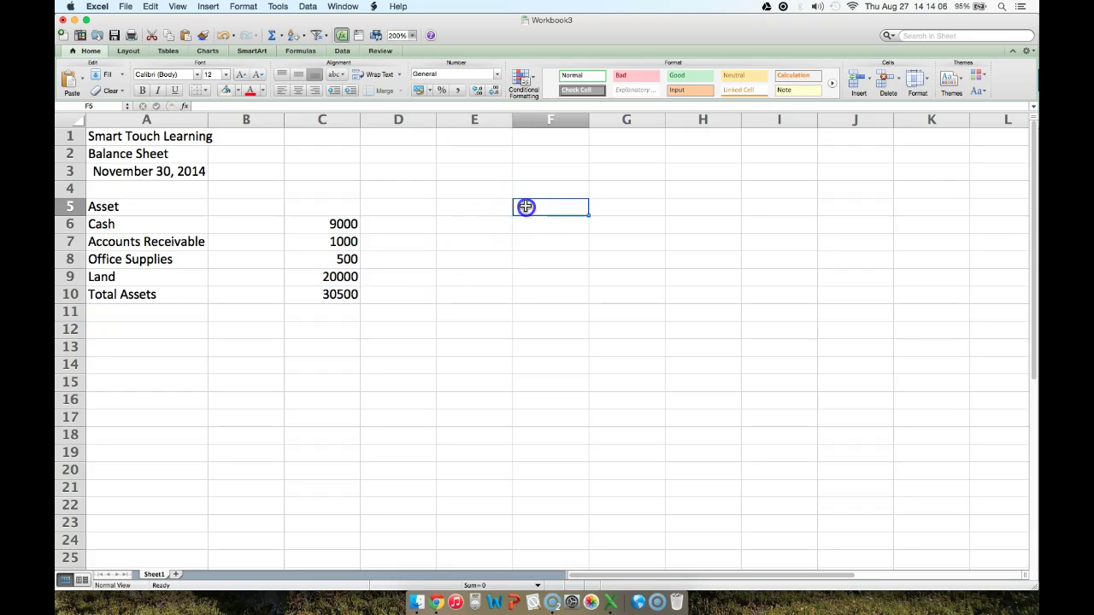
{"action": "left_click", "coordinate": [474, 206]}
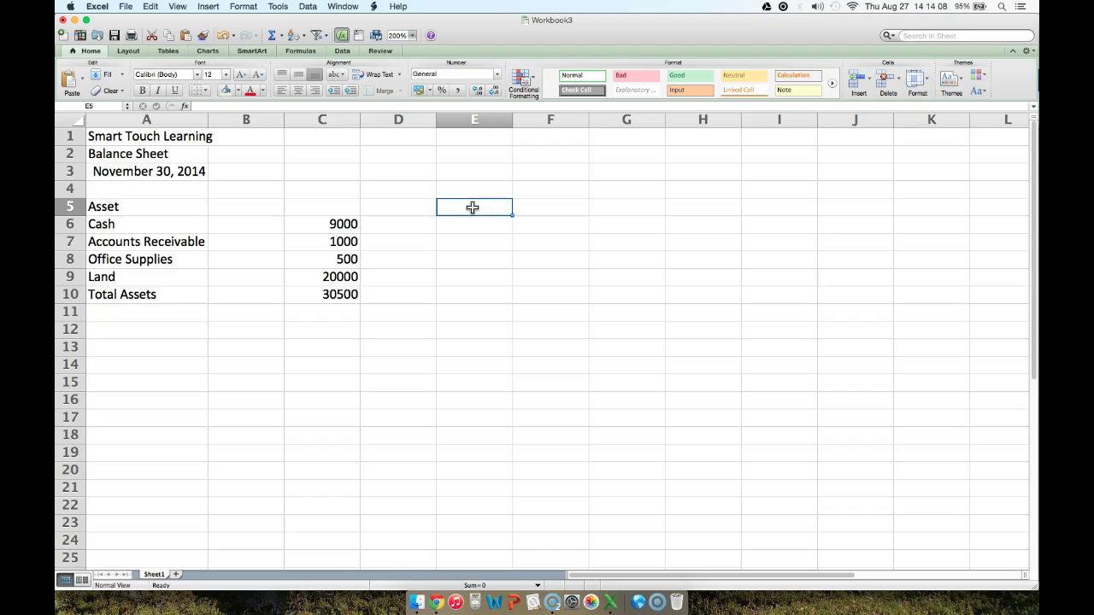
{"action": "type", "text": "Lia"}
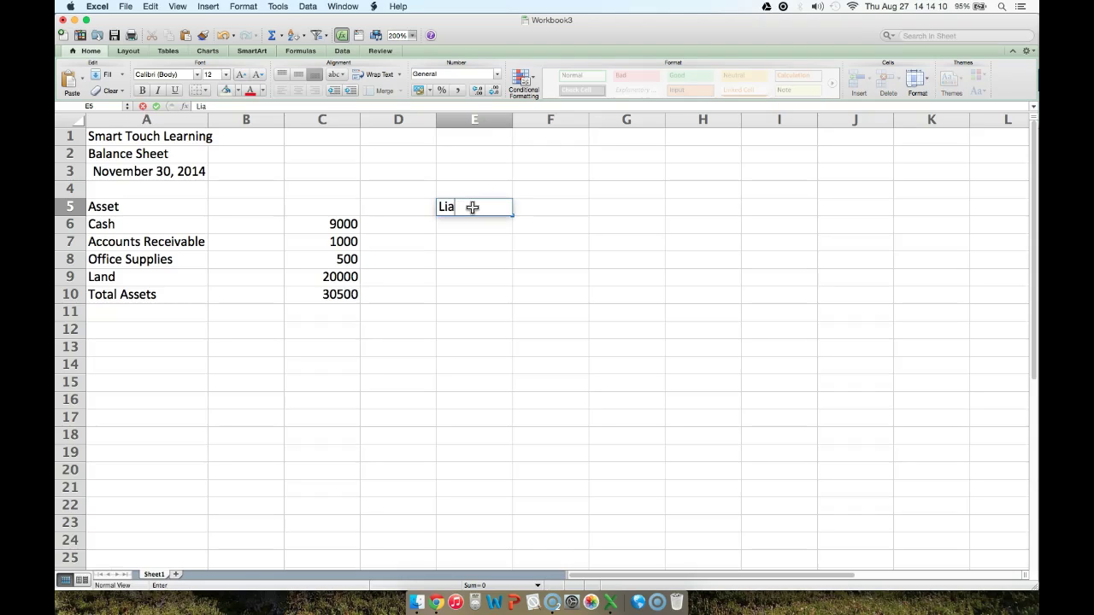
{"action": "type", "text": "bilities"}
{"action": "key", "text": "Return"}
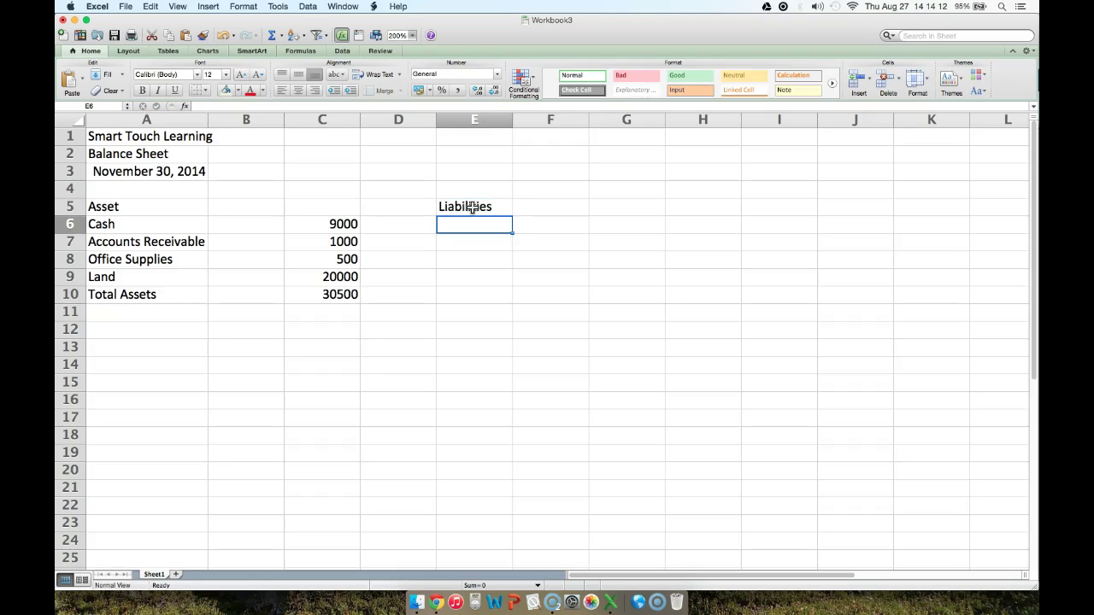
Check the liabilities in the Chrome textbook exhibit, and enter Accounts Payable in E6 and 200 in G6 in Excel.
{"action": "key", "text": "super+Tab"}
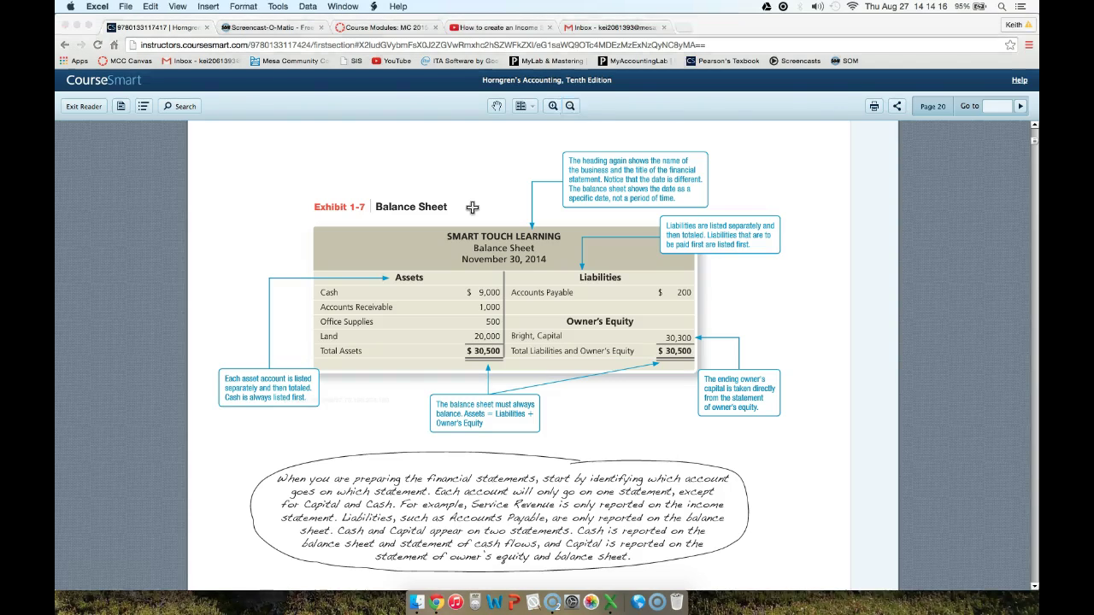
{"action": "key", "text": "super+Tab"}
{"action": "type", "text": "Accounts Pyable"}
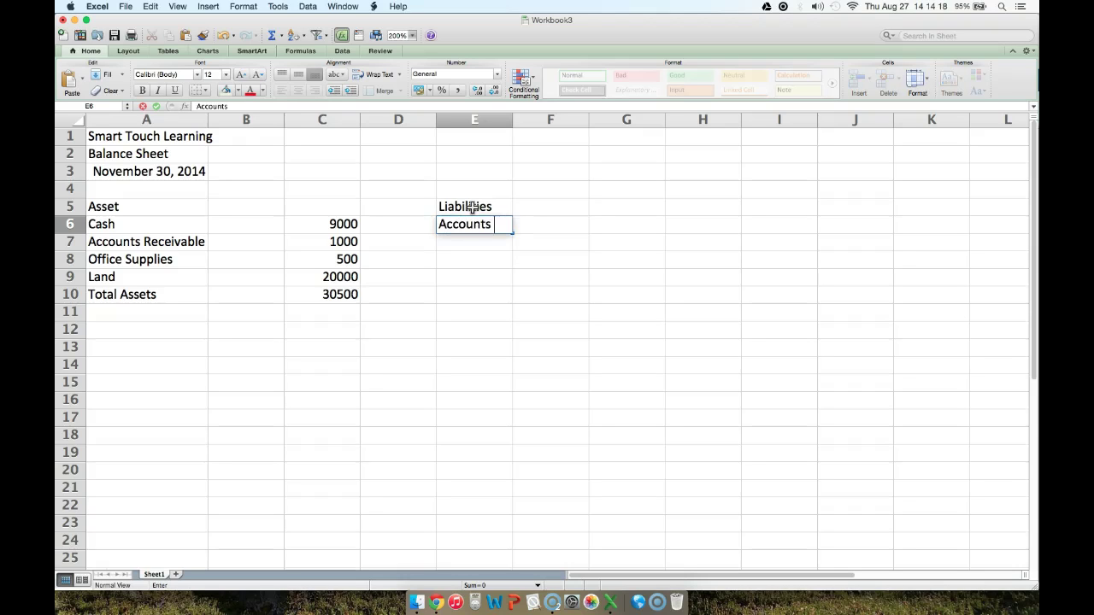
{"action": "key", "text": "BackSpace"}
{"action": "key", "text": "BackSpace"}
{"action": "key", "text": "BackSpace"}
{"action": "key", "text": "BackSpace"}
{"action": "key", "text": "BackSpace"}
{"action": "type", "text": "ayable"}
{"action": "key", "text": "Tab"}
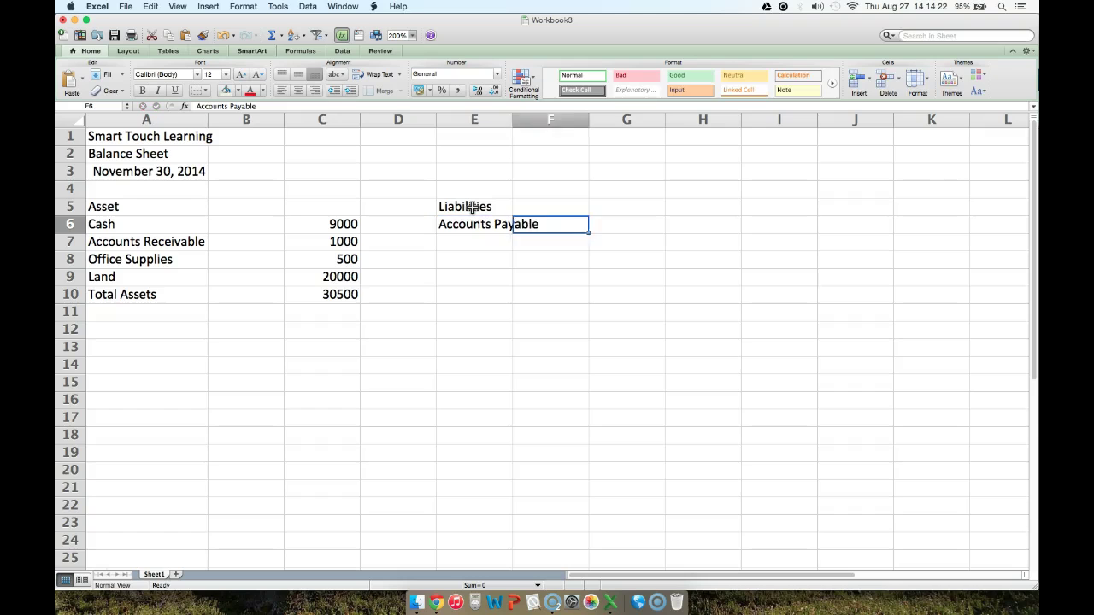
{"action": "key", "text": "Tab"}
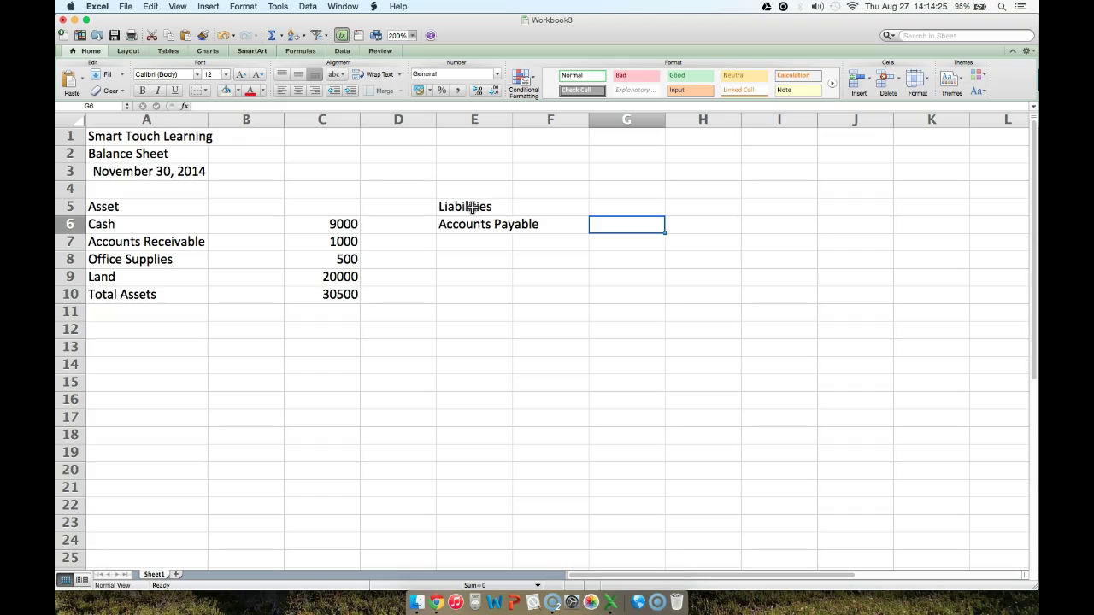
{"action": "type", "text": "200"}
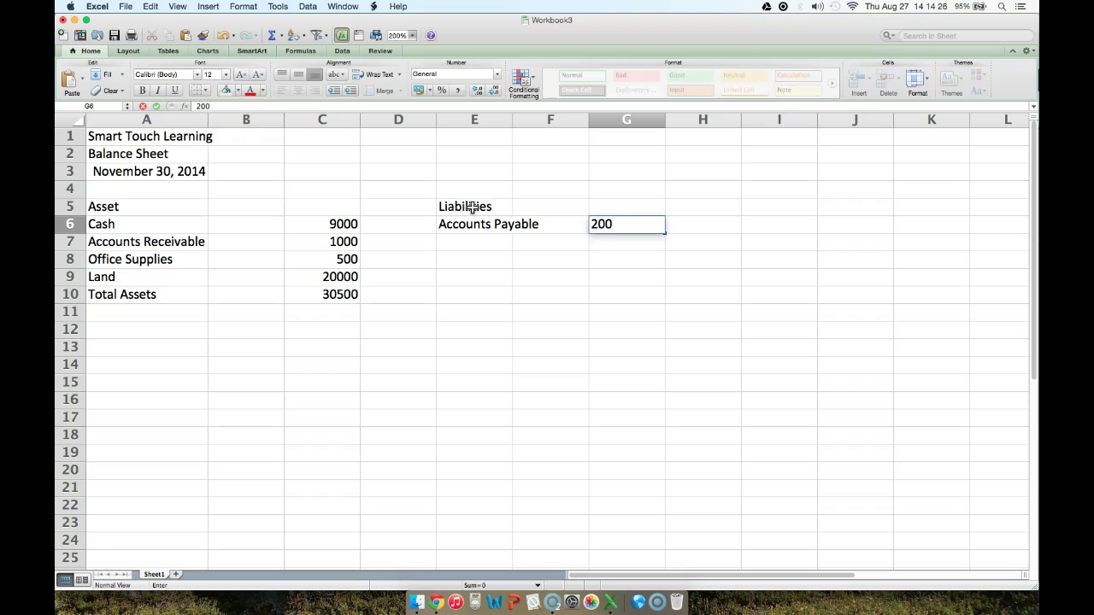
{"action": "key", "text": "Return"}
Enter the heading Owner's Equity in E8.
{"action": "key", "text": "Return"}
{"action": "key", "text": "Left"}
{"action": "key", "text": "Left"}
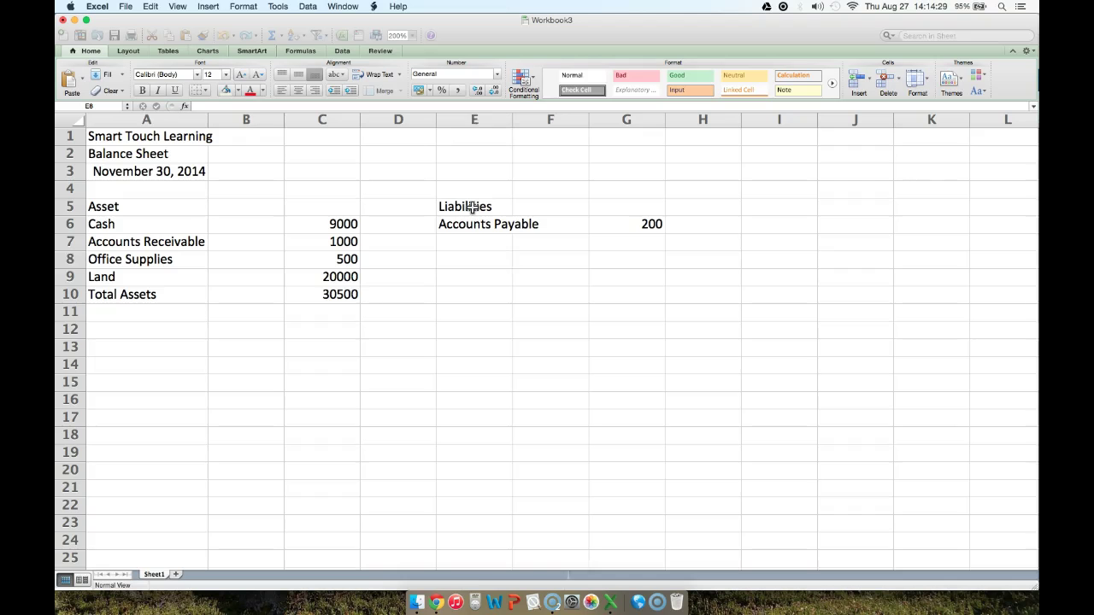
{"action": "type", "text": "Owners"}
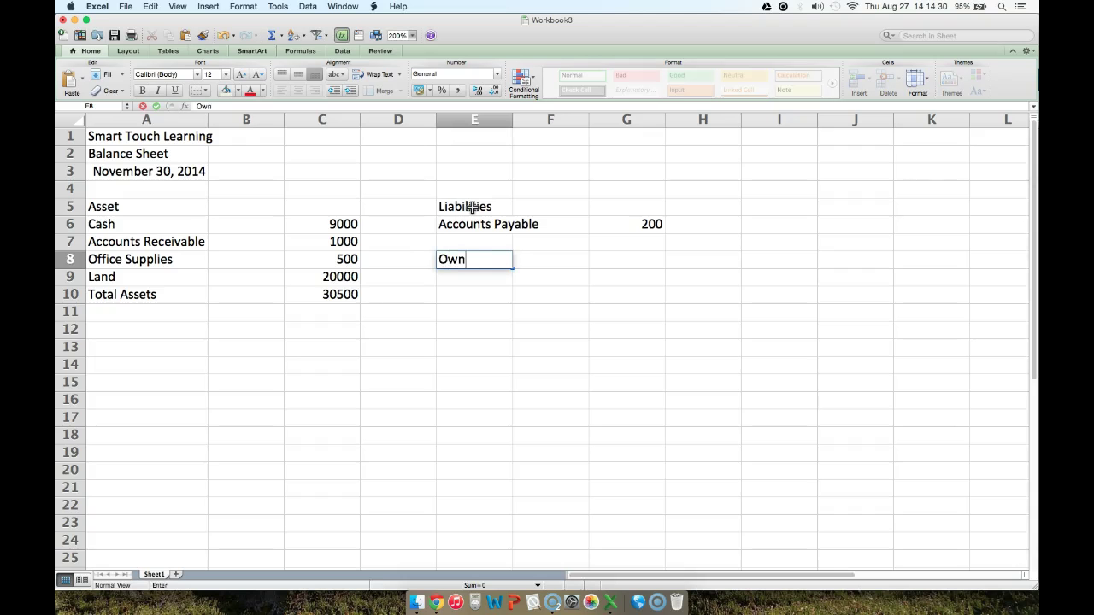
{"action": "key", "text": "BackSpace"}
{"action": "type", "text": ";s"}
{"action": "key", "text": "BackSpace"}
{"action": "type", "text": "s Equity"}
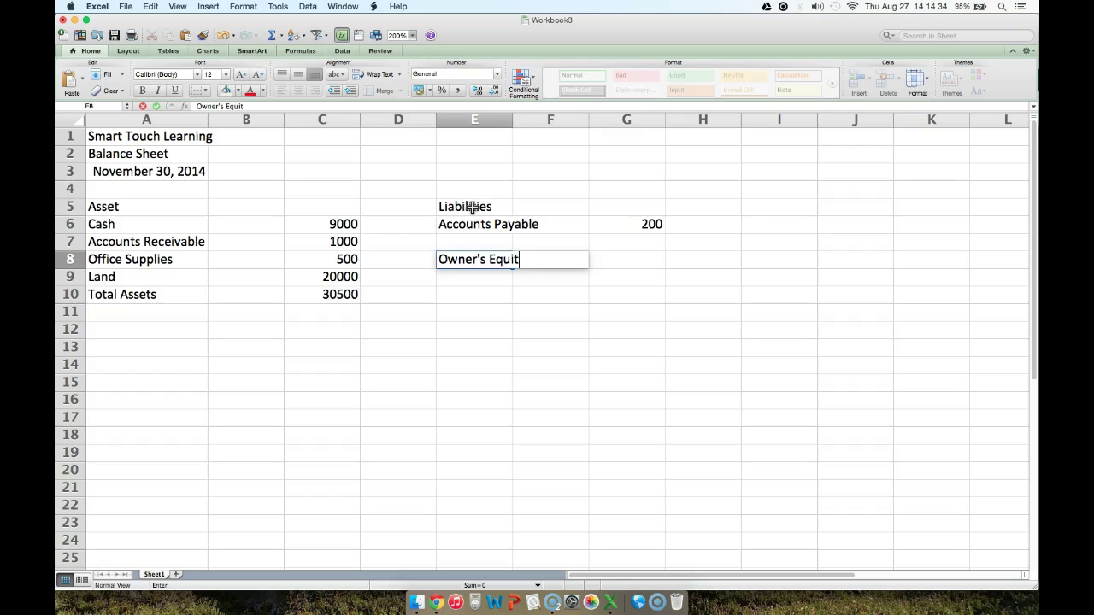
{"action": "key", "text": "Return"}
Check the capital line in the Chrome textbook, and label E9 in Excel with the owner's surname followed by Ending Capital November 30, 2014.
{"action": "key", "text": "super+Tab"}
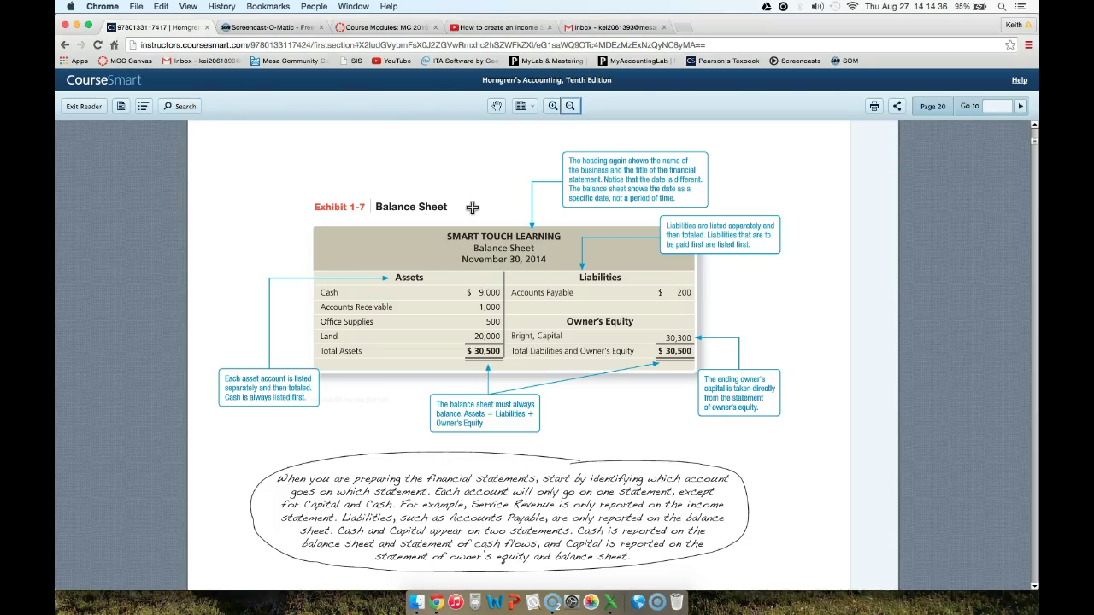
{"action": "key", "text": "super+Tab"}
{"action": "type", "text": "Bright End"}
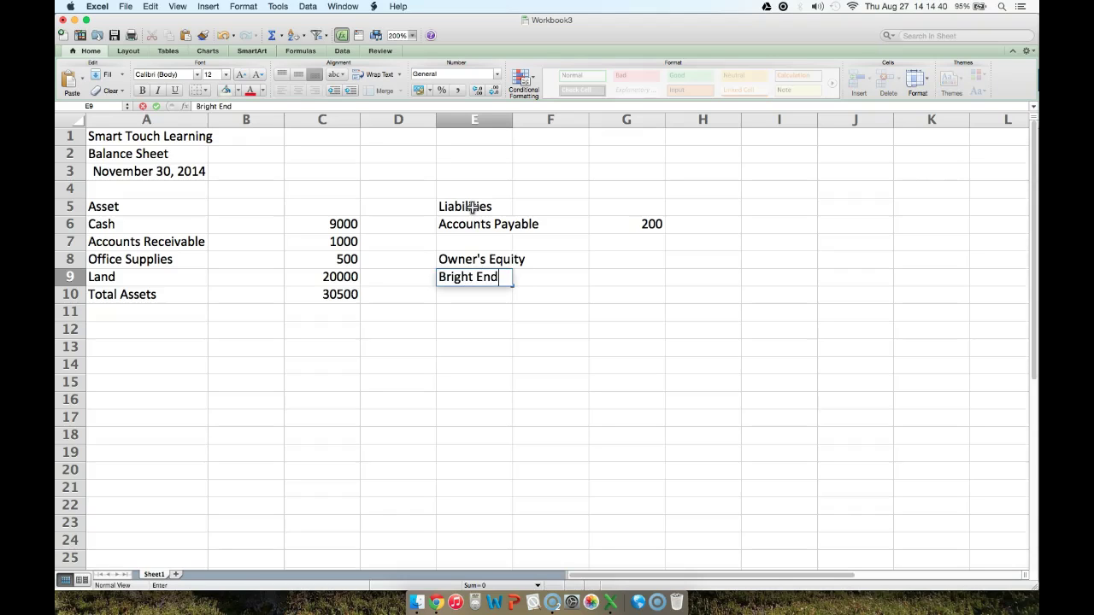
{"action": "type", "text": "ing Capita"}
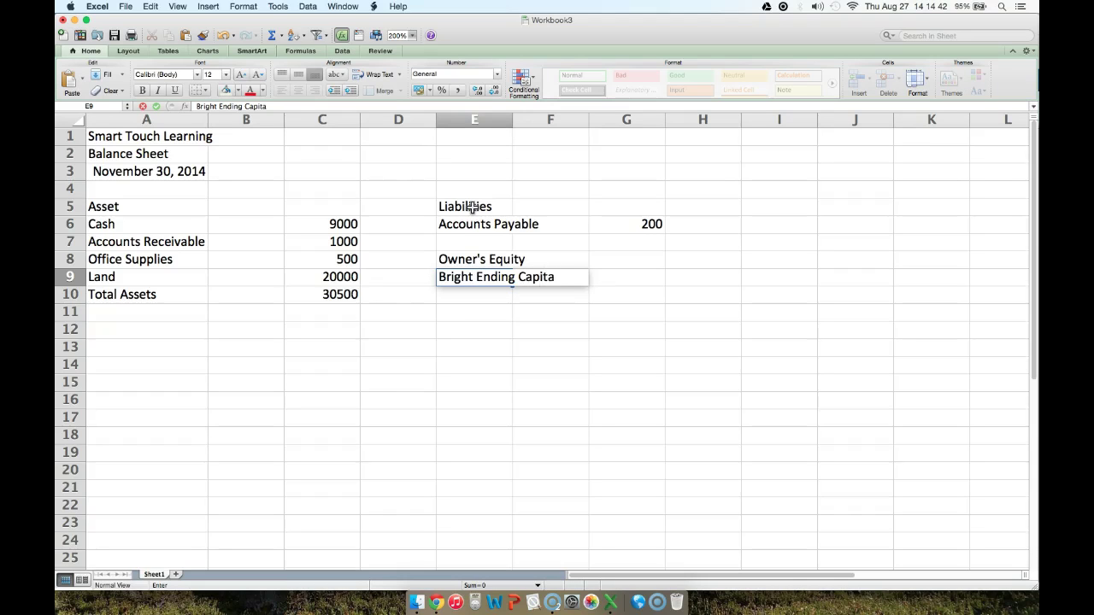
{"action": "type", "text": "l November"}
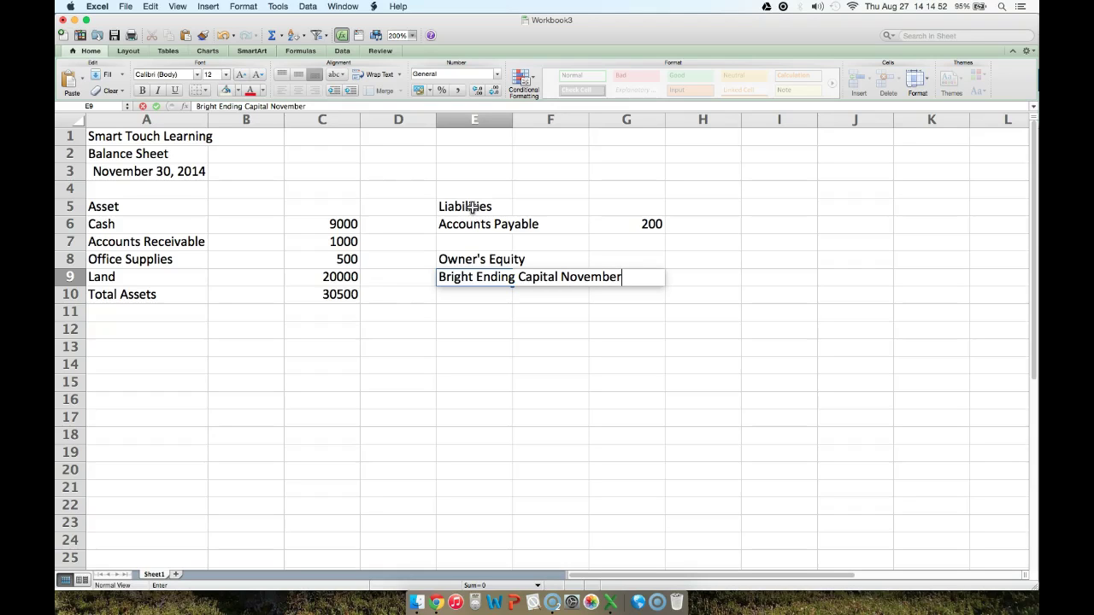
{"action": "type", "text": ", 30"}
{"action": "key", "text": "BackSpace"}
{"action": "key", "text": "BackSpace"}
{"action": "type", "text": "30, 2014"}
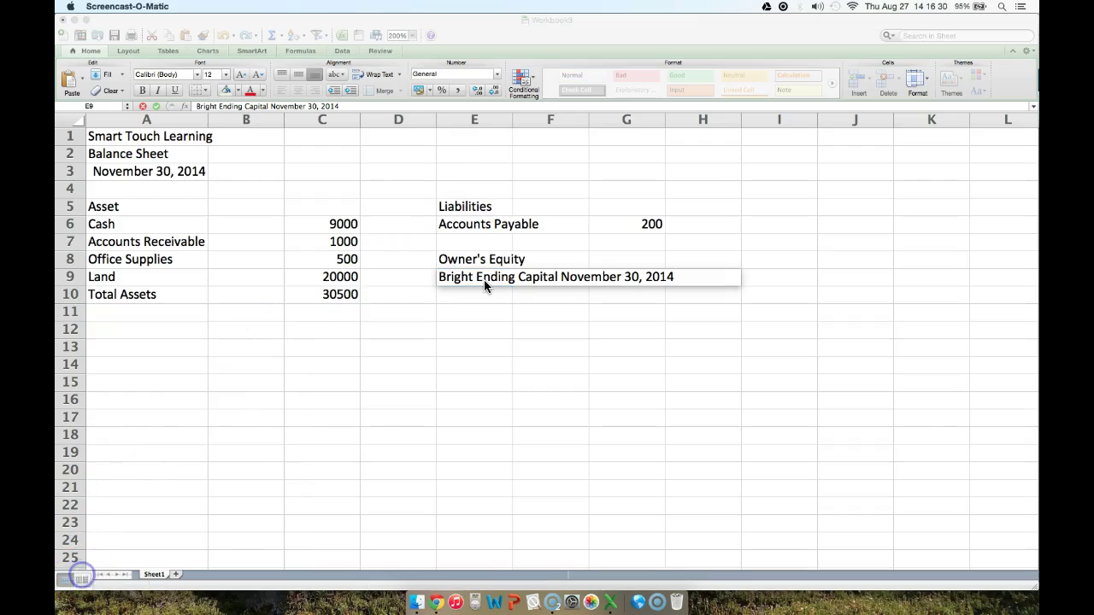
{"action": "left_click", "coordinate": [483, 279]}
{"action": "left_click", "coordinate": [484, 283]}
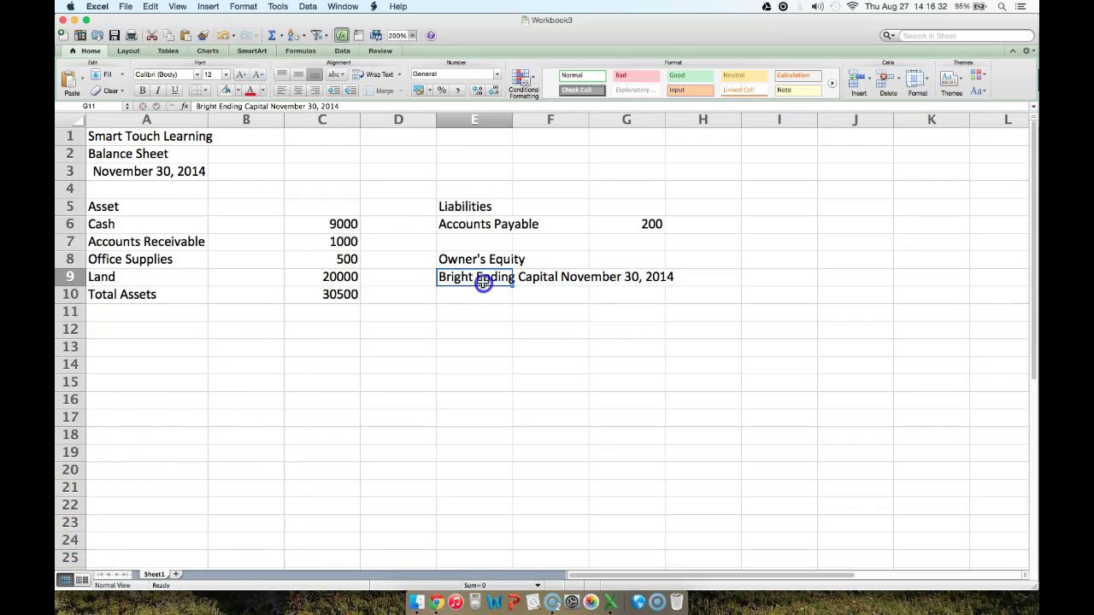
Move the Accounts Payable amount from G6 to I6.
{"action": "right_click", "coordinate": [613, 223]}
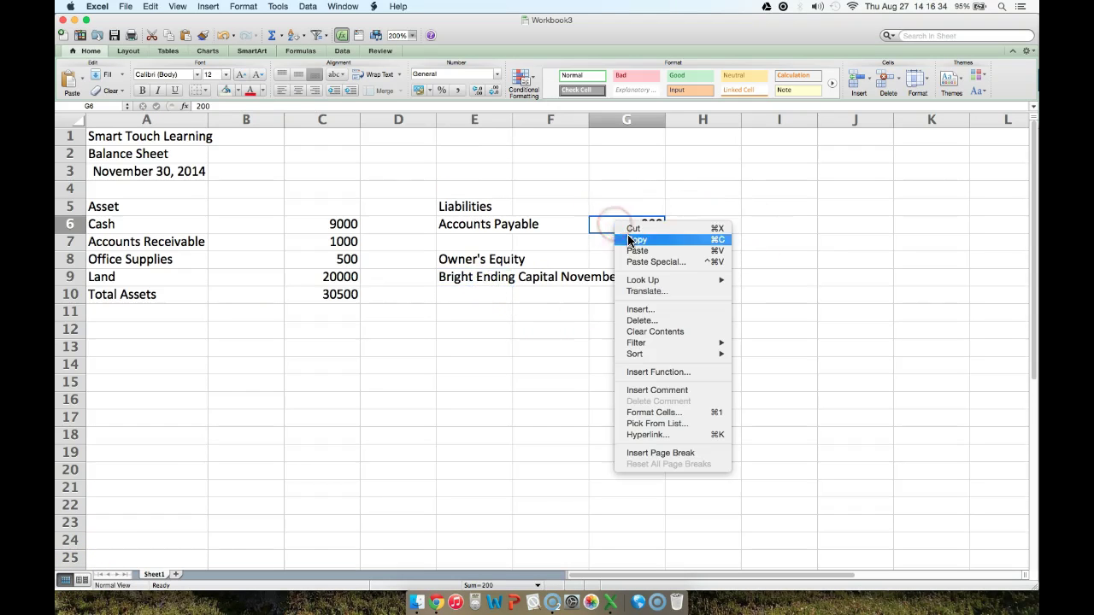
{"action": "left_click", "coordinate": [633, 229]}
{"action": "left_click", "coordinate": [764, 224]}
{"action": "right_click", "coordinate": [764, 226]}
{"action": "left_click", "coordinate": [778, 256]}
Look up the owner's capital amount in the Chrome textbook, and enter 30300 in I9 in Excel.
{"action": "left_click", "coordinate": [765, 278]}
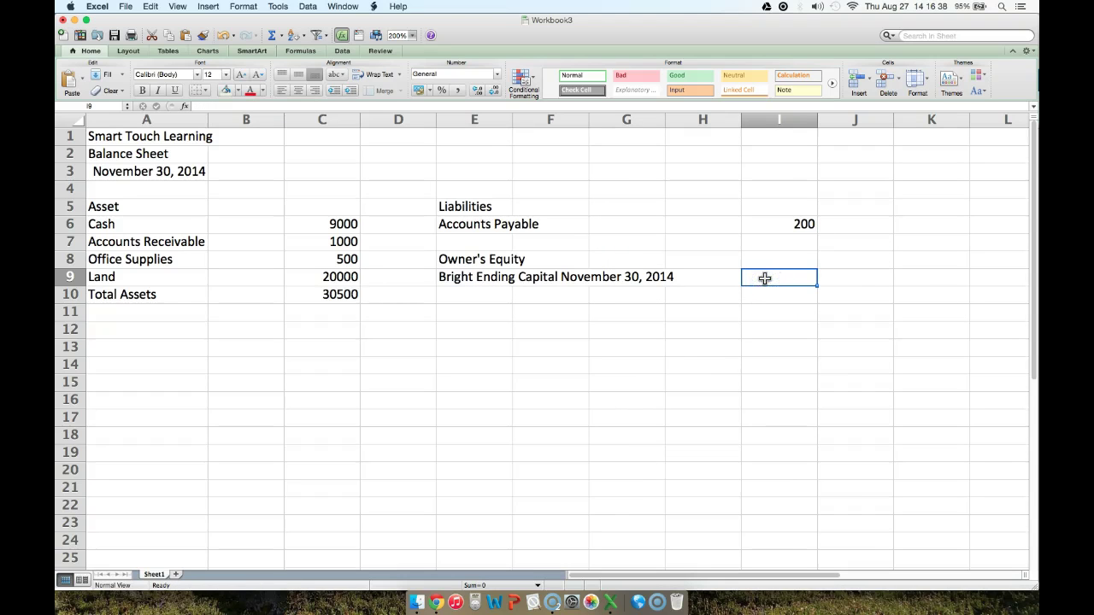
{"action": "key", "text": "alt+p"}
{"action": "key", "text": "super+Tab"}
{"action": "key", "text": "super+Tab"}
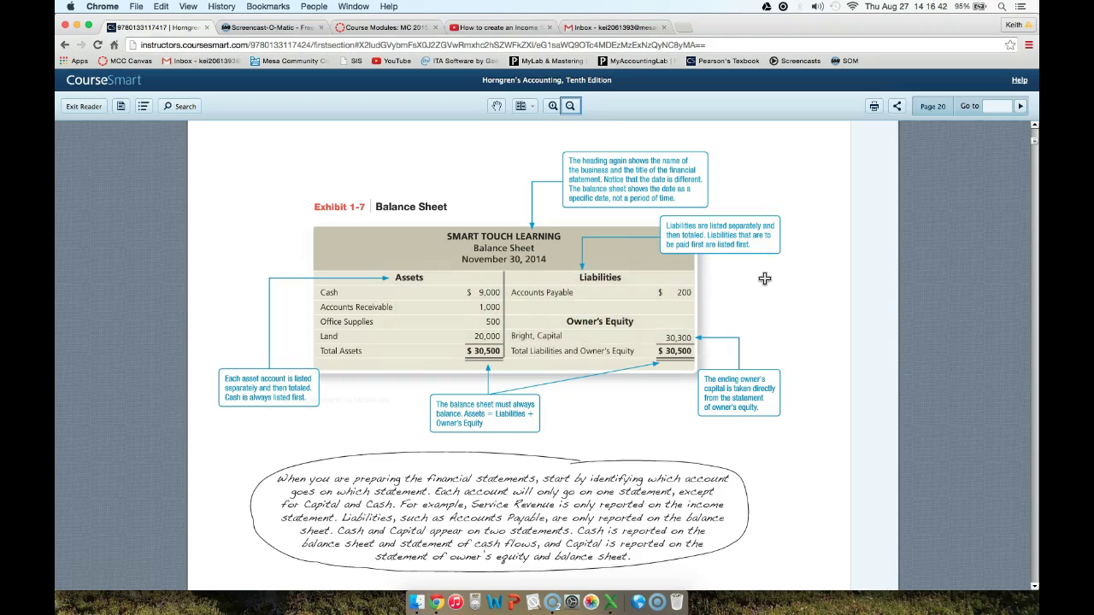
{"action": "key", "text": "alt+p"}
{"action": "key", "text": "super+Tab"}
{"action": "key", "text": "super+Tab"}
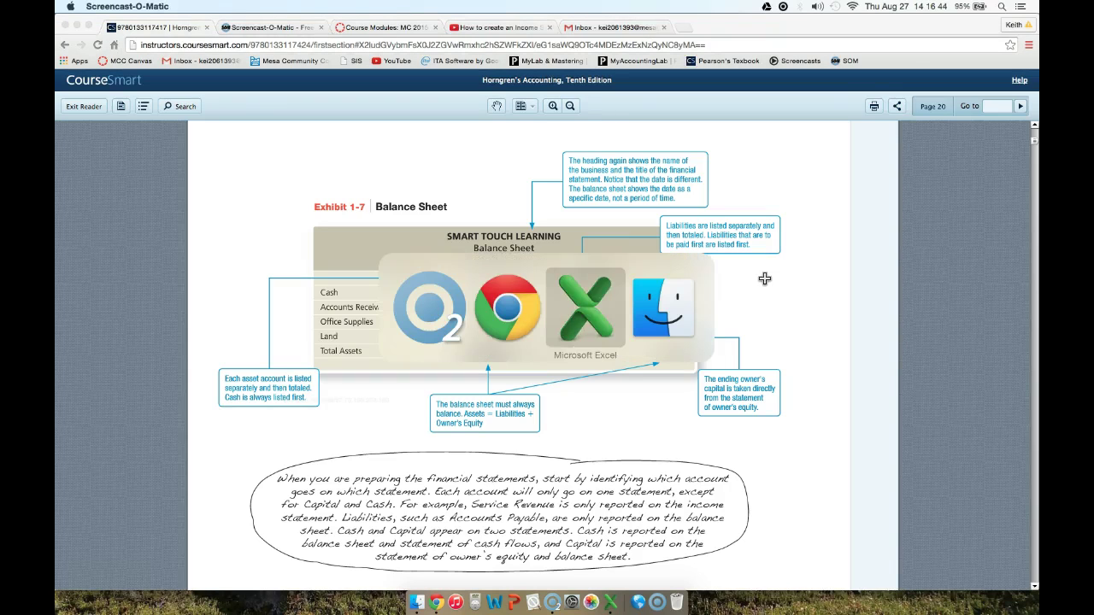
{"action": "type", "text": "300"}
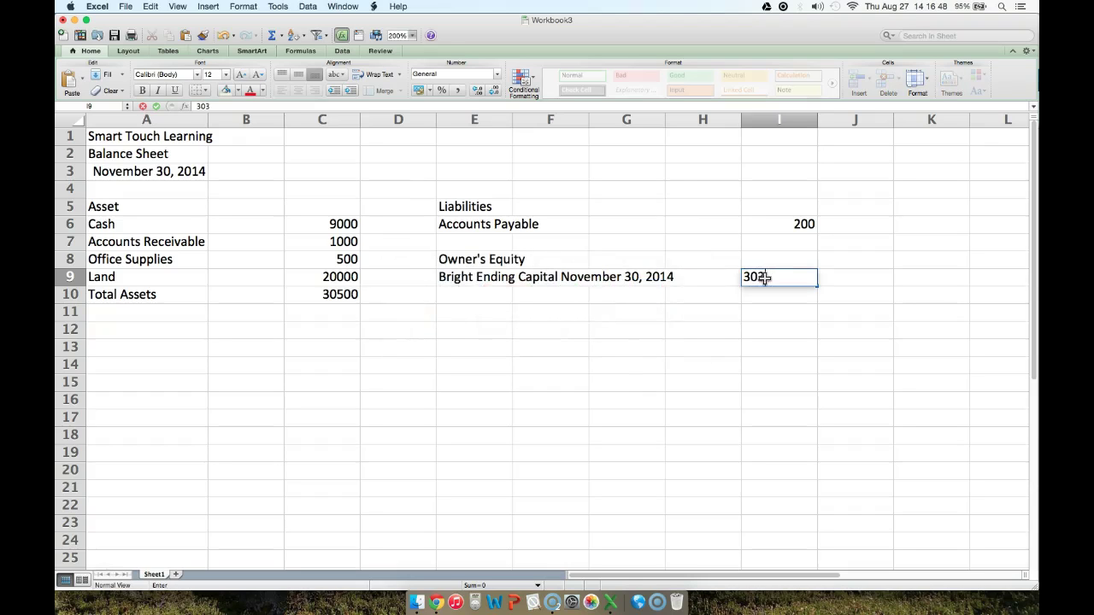
{"action": "type", "text": "0"}
{"action": "key", "text": "Return"}
Enter the label Total Liabilities & Owner Equity in E11.
{"action": "key", "text": "Left"}
{"action": "key", "text": "Left"}
{"action": "key", "text": "Left"}
{"action": "key", "text": "Left"}
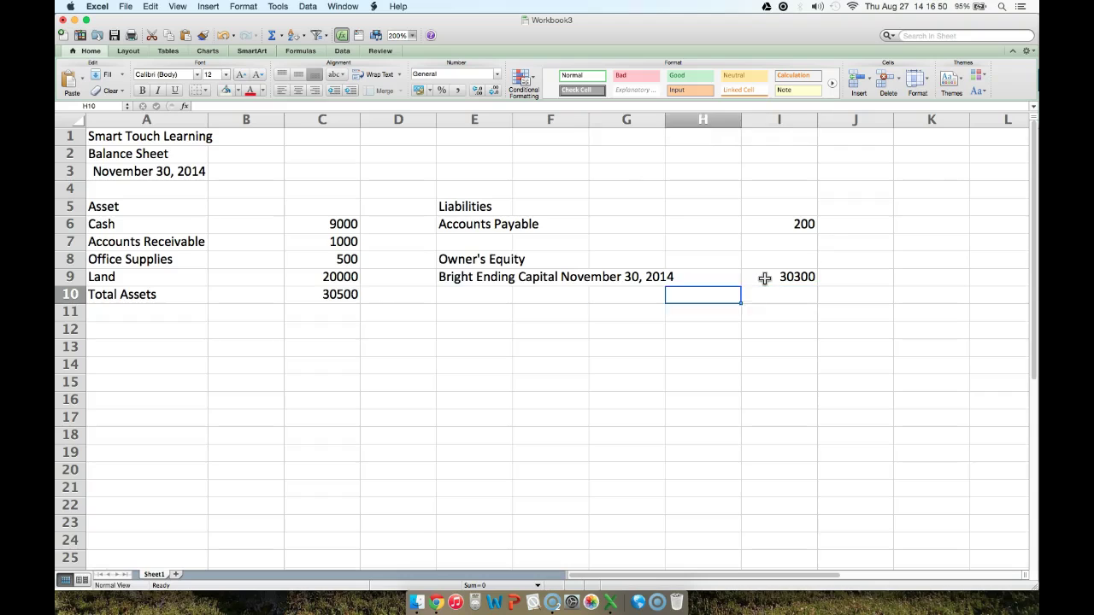
{"action": "key", "text": "Down"}
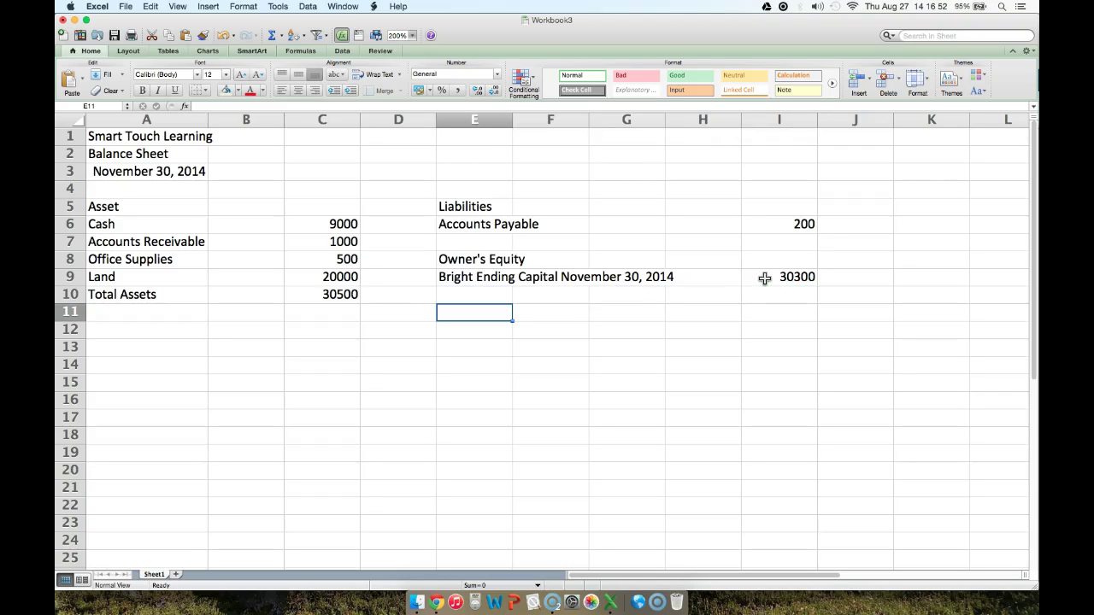
{"action": "type", "text": "Total Liabilities & Owner Equity"}
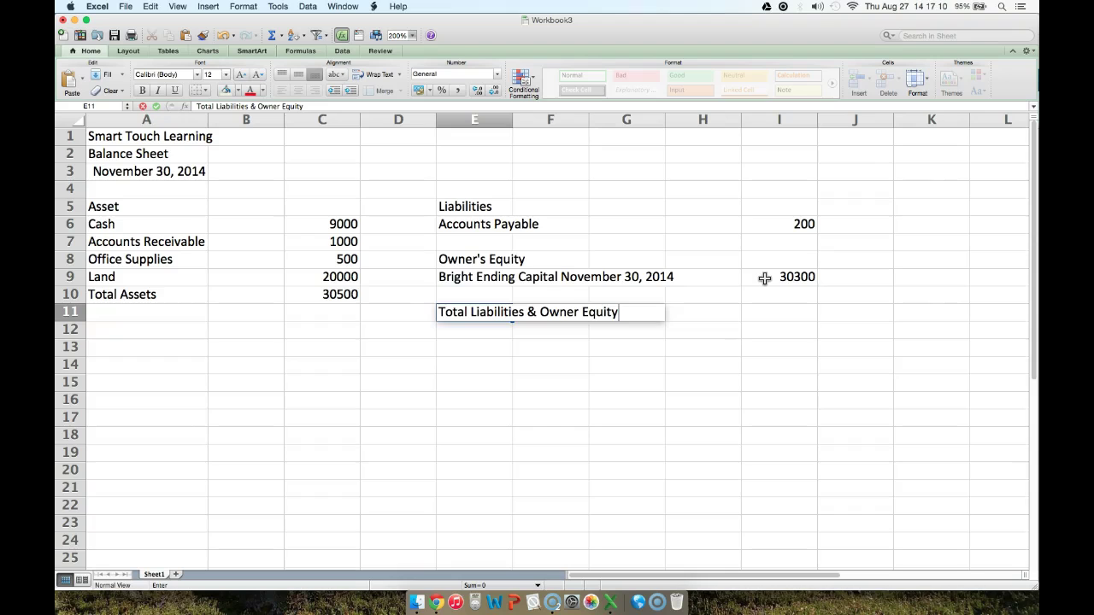
Total the liabilities and owner's equity amounts in I11 with a SUM formula covering I6:I10.
{"action": "key", "text": "Tab"}
{"action": "key", "text": "Tab"}
{"action": "key", "text": "Tab"}
{"action": "key", "text": "Tab"}
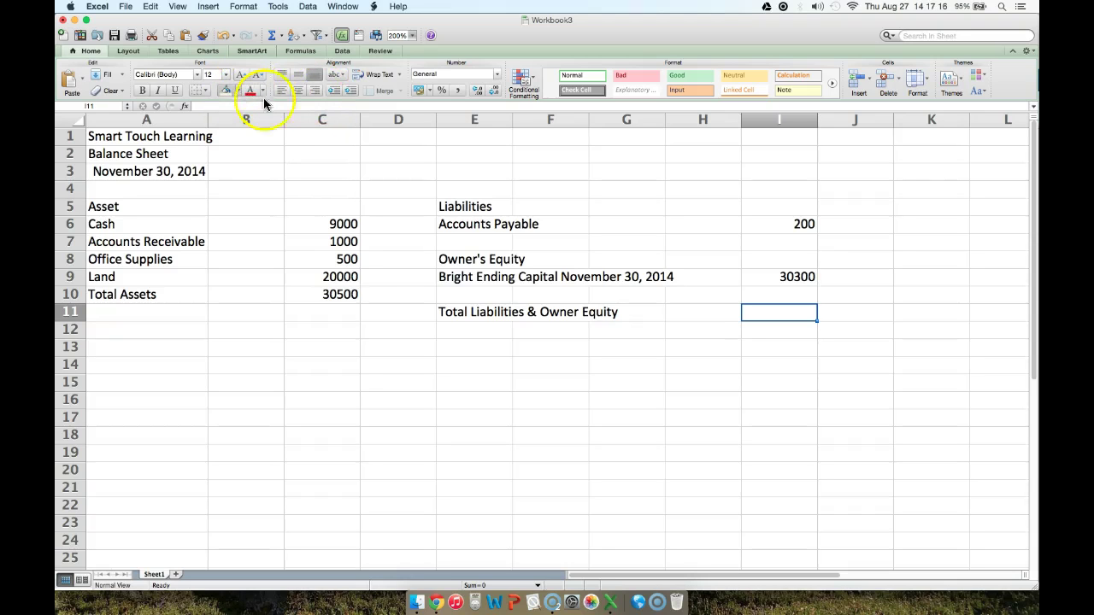
{"action": "left_click", "coordinate": [268, 36]}
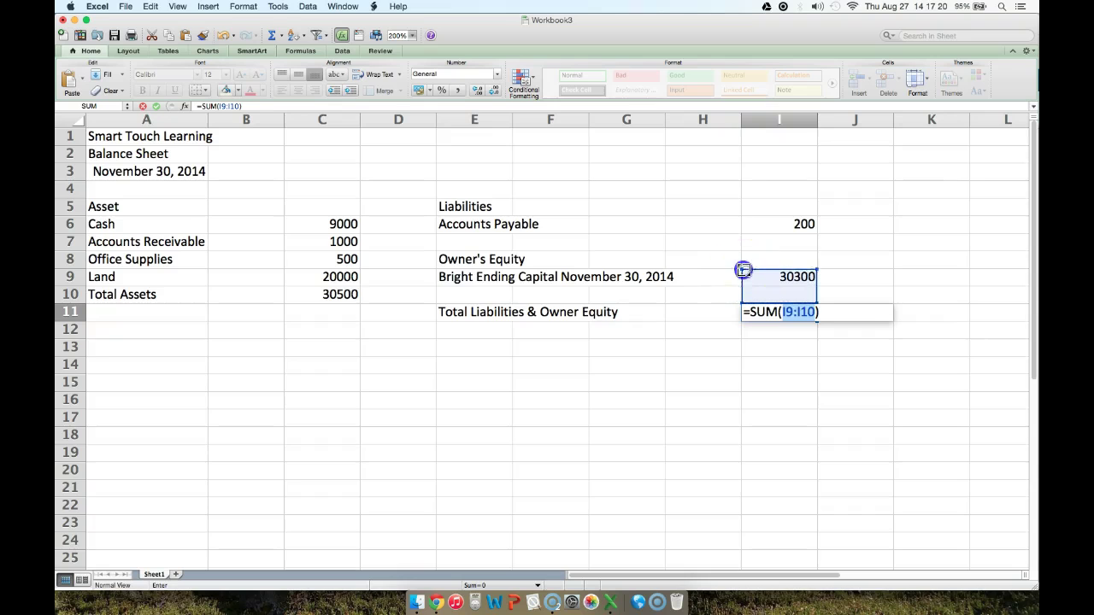
{"action": "left_click_drag", "start_coordinate": [743, 270], "coordinate": [740, 216]}
{"action": "key", "text": "Return"}
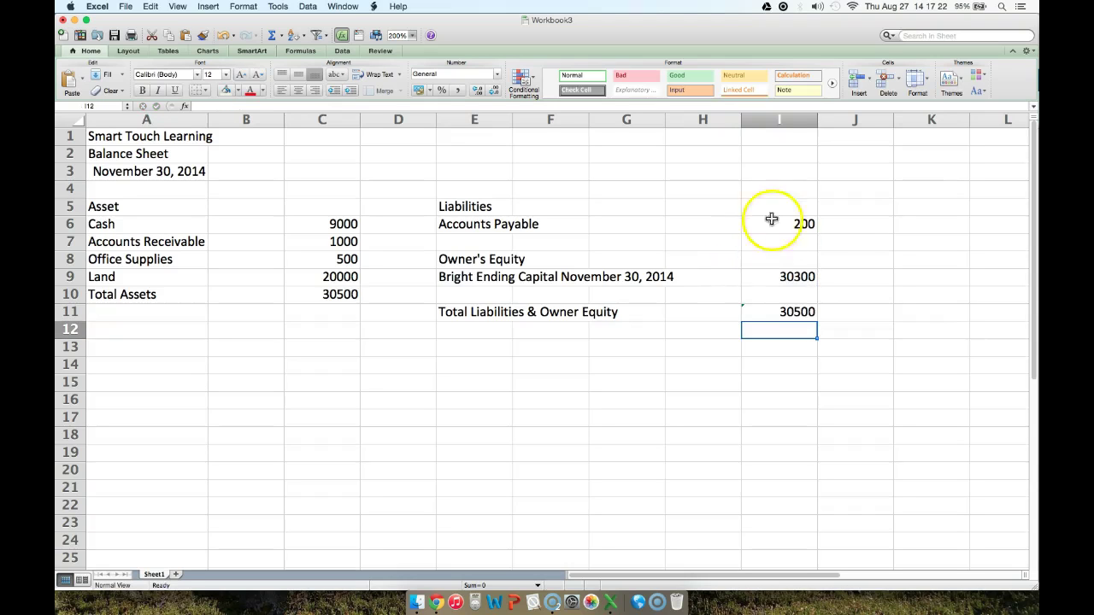
Move the Total Assets label and amount from A10:C10 down to row 11, level with the liabilities and equity total.
{"action": "left_click_drag", "start_coordinate": [95, 294], "coordinate": [339, 296]}
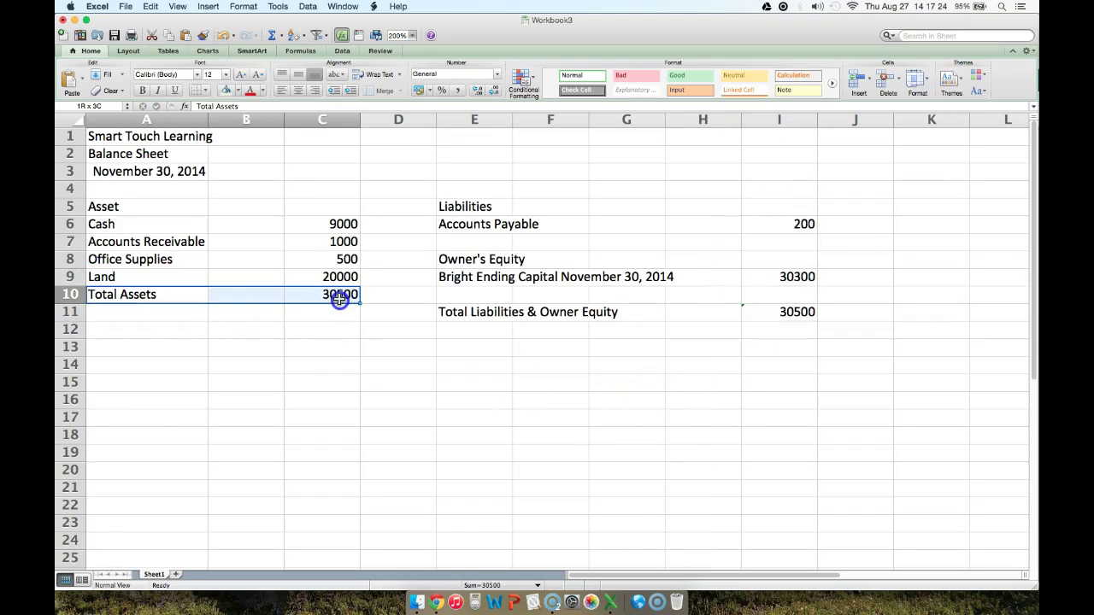
{"action": "right_click", "coordinate": [340, 299]}
{"action": "left_click", "coordinate": [359, 305]}
{"action": "left_click", "coordinate": [105, 310]}
{"action": "right_click", "coordinate": [105, 311]}
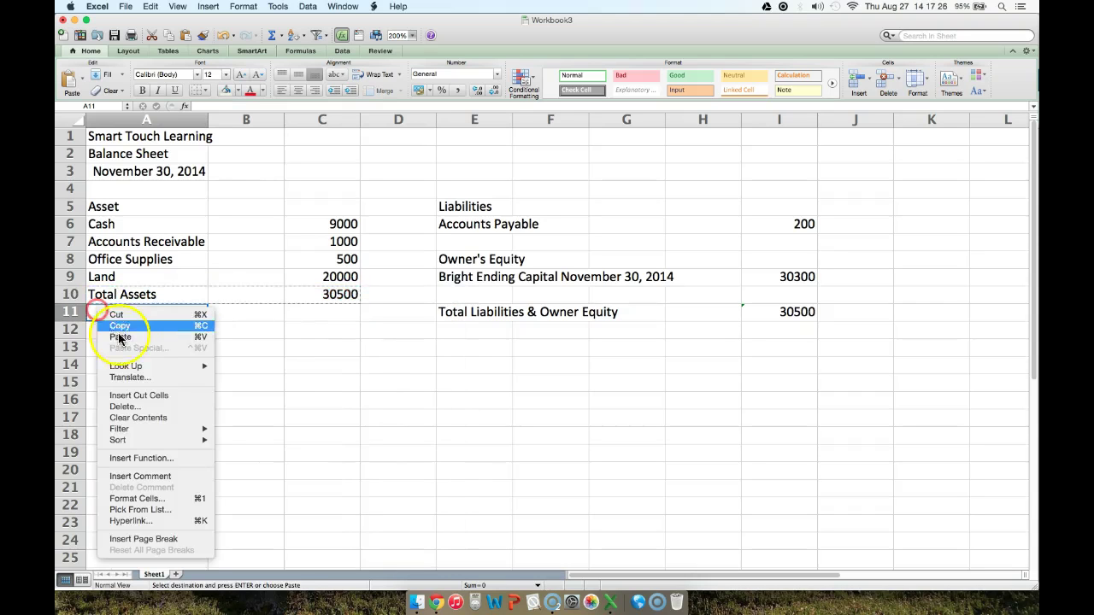
{"action": "left_click", "coordinate": [124, 337]}
{"action": "left_click", "coordinate": [461, 400]}
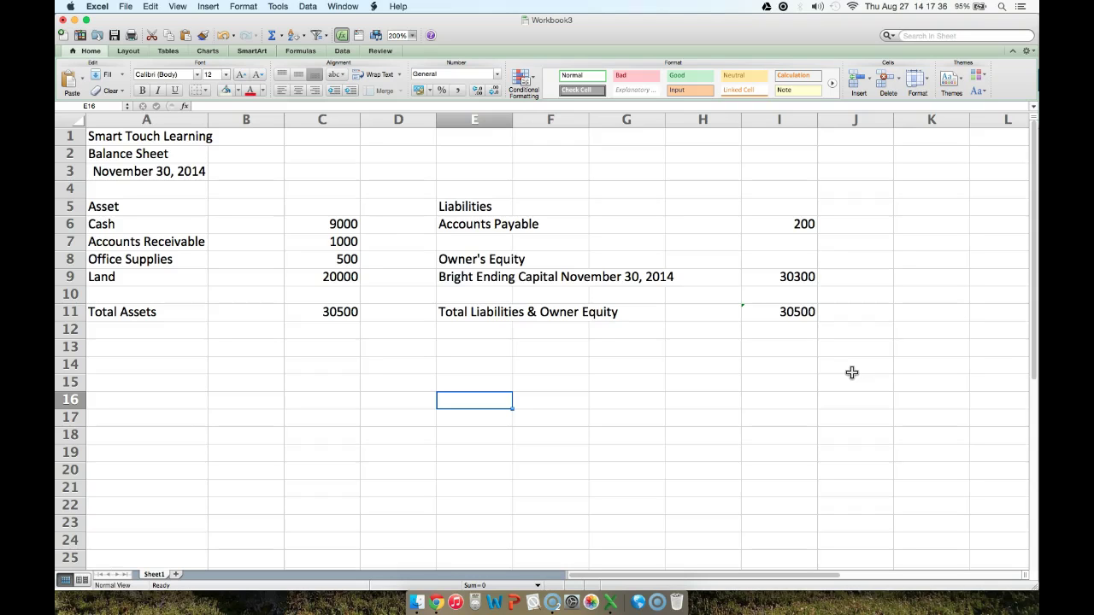
Merge and center the company name across A1:I1 and the Balance Sheet title across A2:I2.
{"action": "left_click_drag", "start_coordinate": [120, 139], "coordinate": [812, 138]}
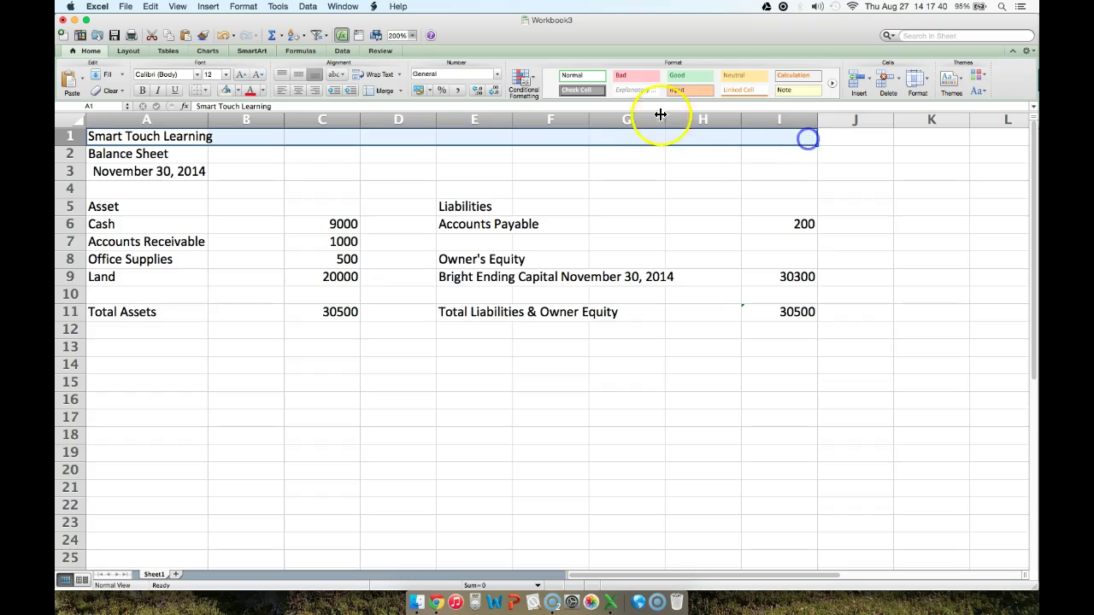
{"action": "left_click", "coordinate": [373, 91]}
{"action": "left_click_drag", "start_coordinate": [112, 154], "coordinate": [764, 162]}
{"action": "left_click", "coordinate": [374, 90]}
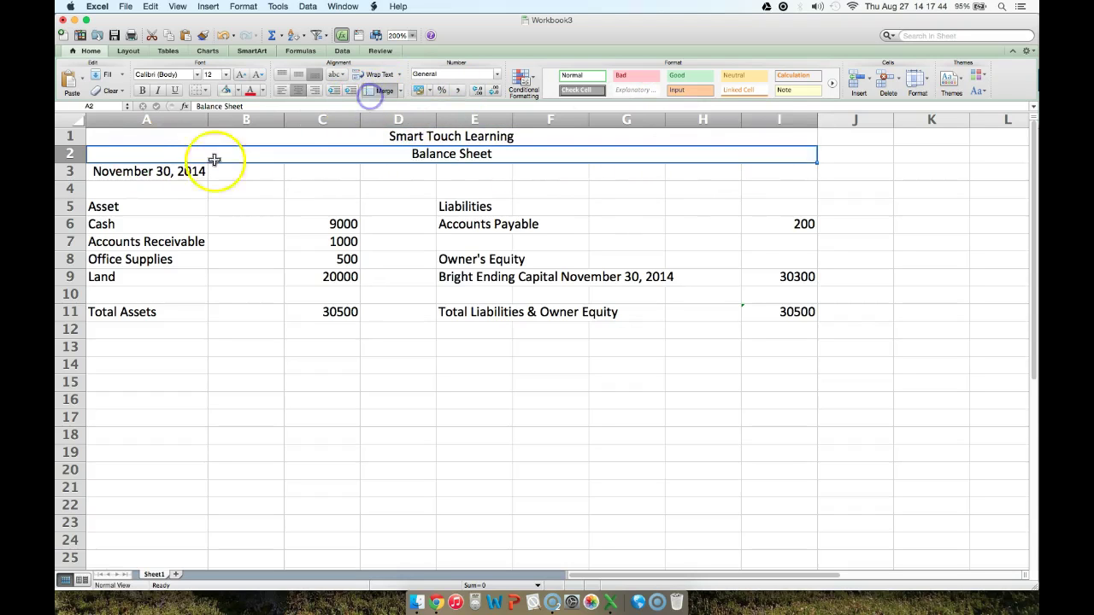
Merge and center the November 30, 2014 date across A3:I3.
{"action": "left_click", "coordinate": [149, 169]}
{"action": "left_click_drag", "start_coordinate": [149, 170], "coordinate": [787, 171]}
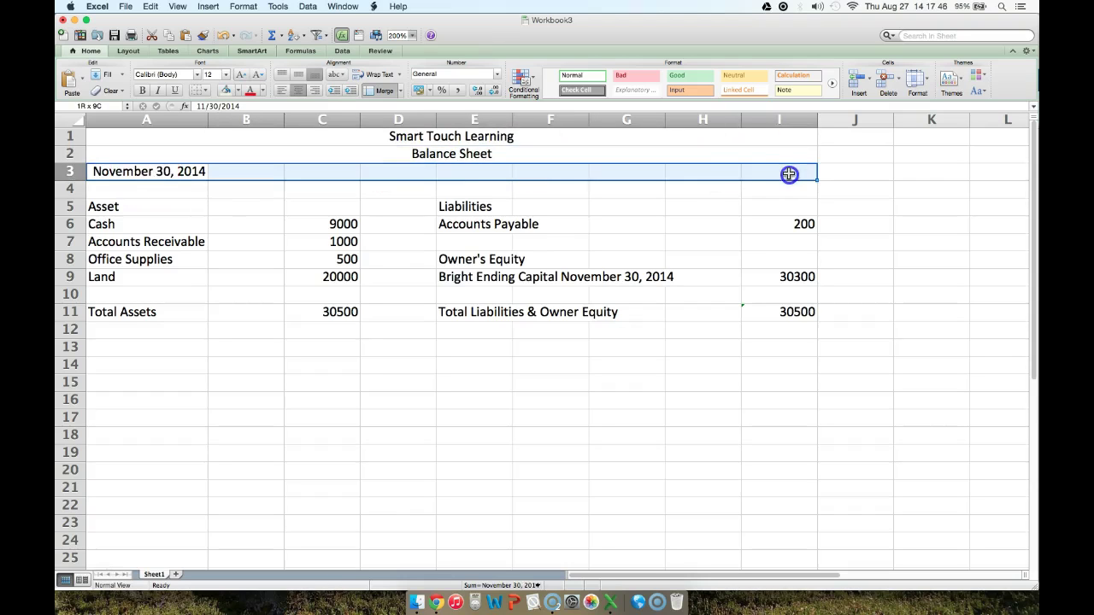
{"action": "left_click", "coordinate": [381, 91]}
{"action": "left_click", "coordinate": [642, 366]}
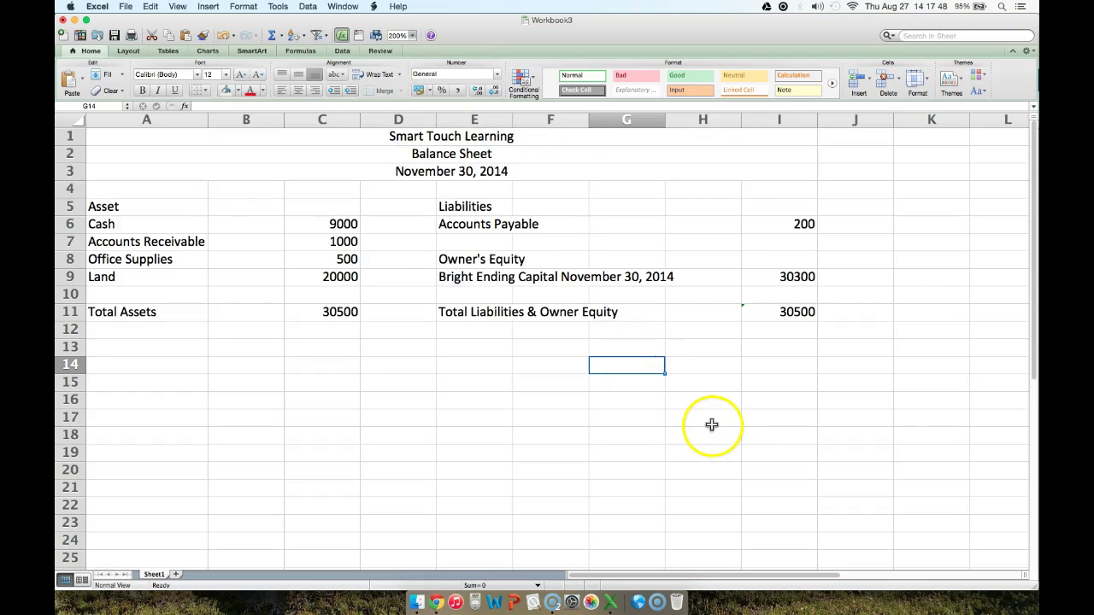
Try to apply the Accounting number format with 0 decimal places to columns C and I together.
{"action": "left_click", "coordinate": [321, 120]}
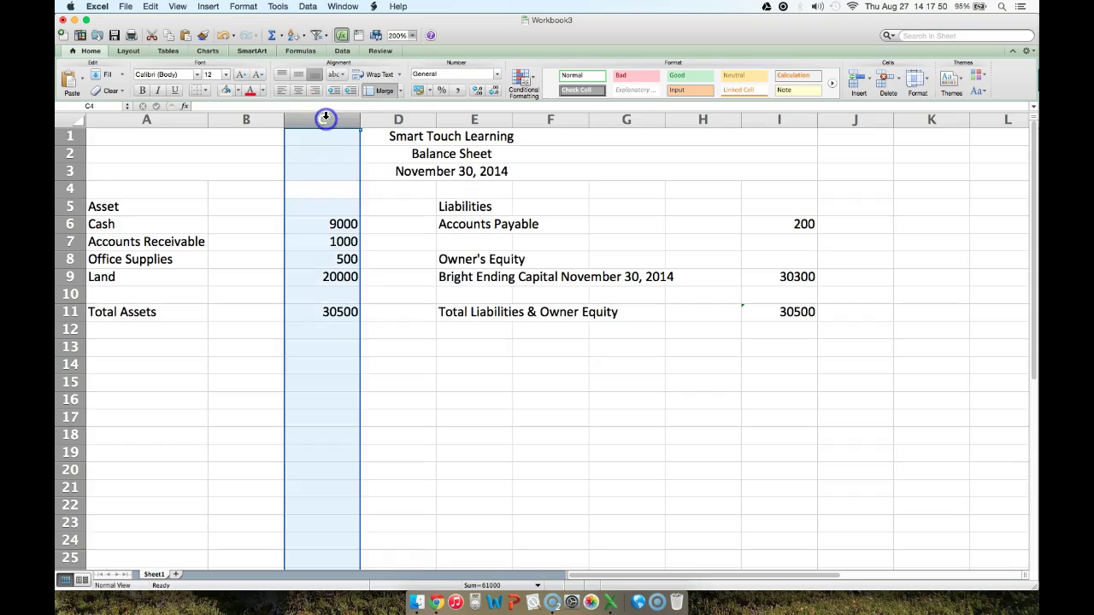
{"action": "right_click", "coordinate": [795, 115]}
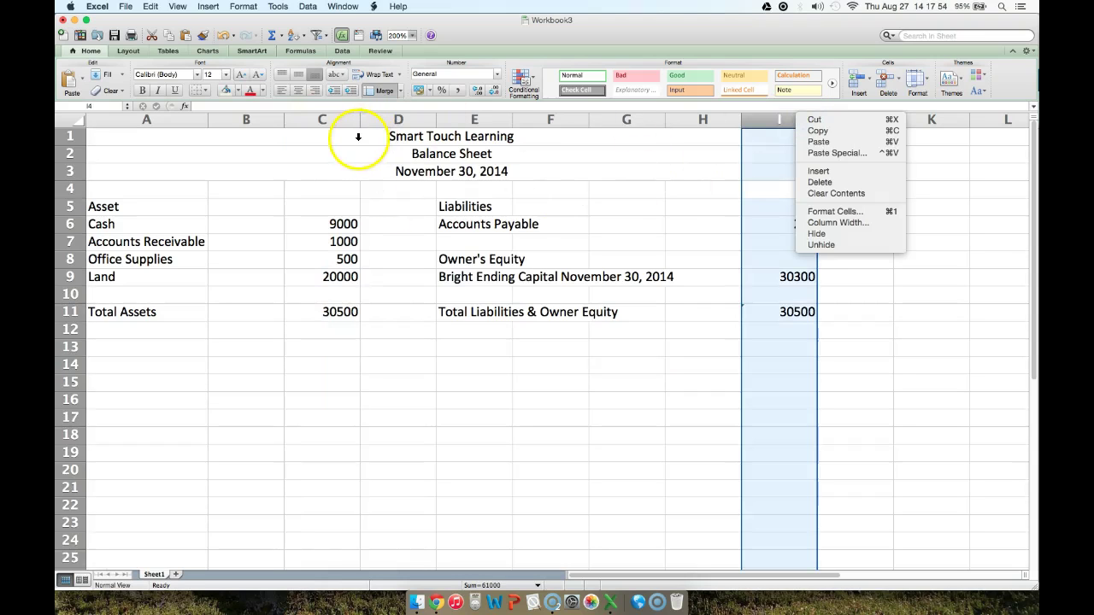
{"action": "left_click", "coordinate": [313, 119]}
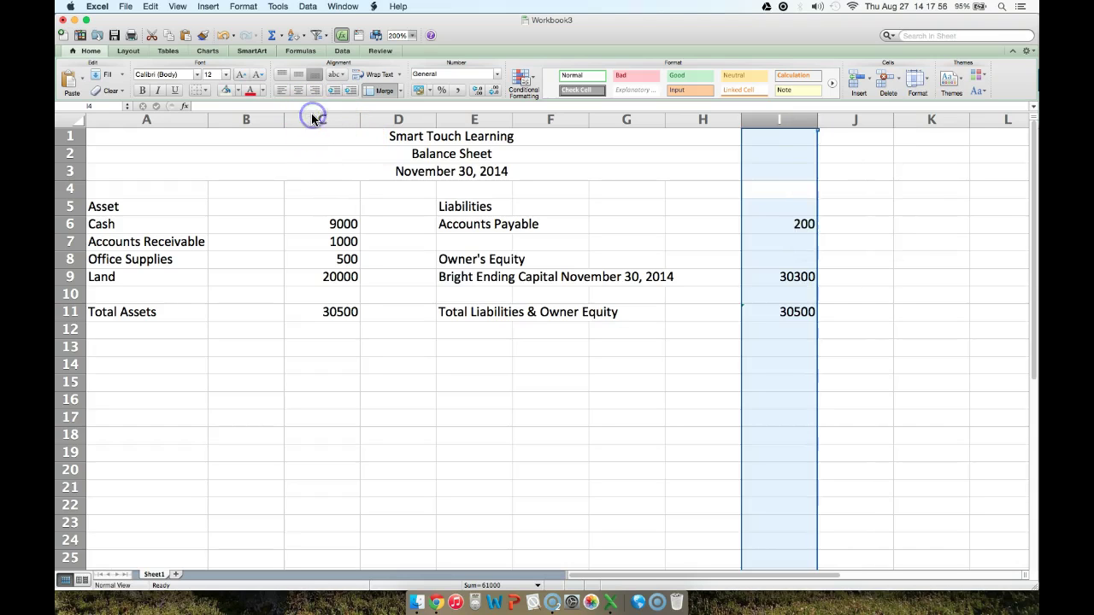
{"action": "left_click", "coordinate": [317, 119], "text": "super"}
{"action": "right_click", "coordinate": [345, 143]}
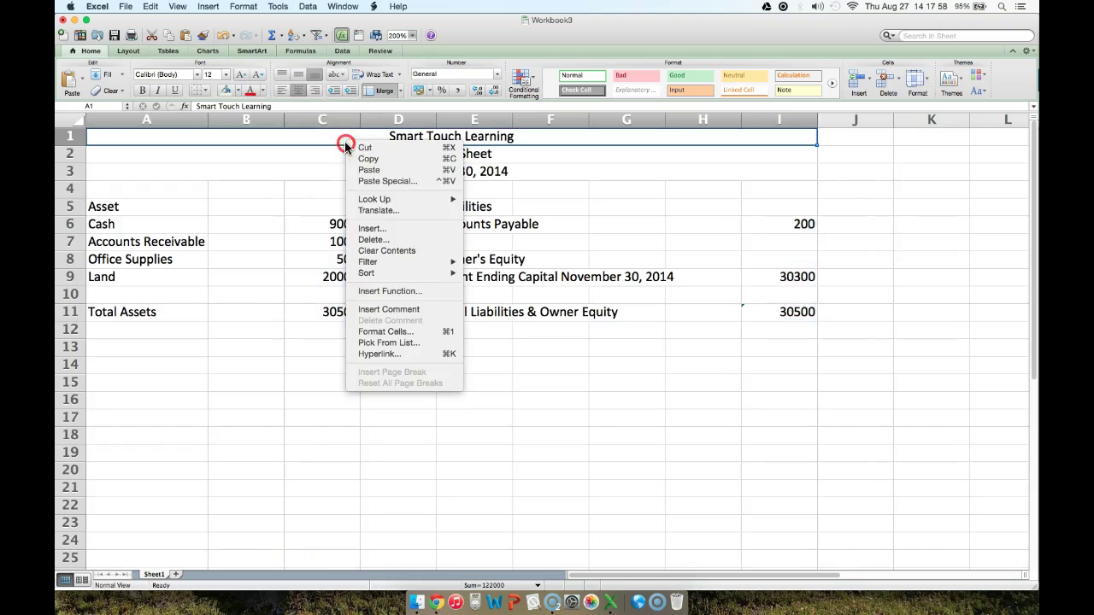
{"action": "left_click", "coordinate": [365, 332]}
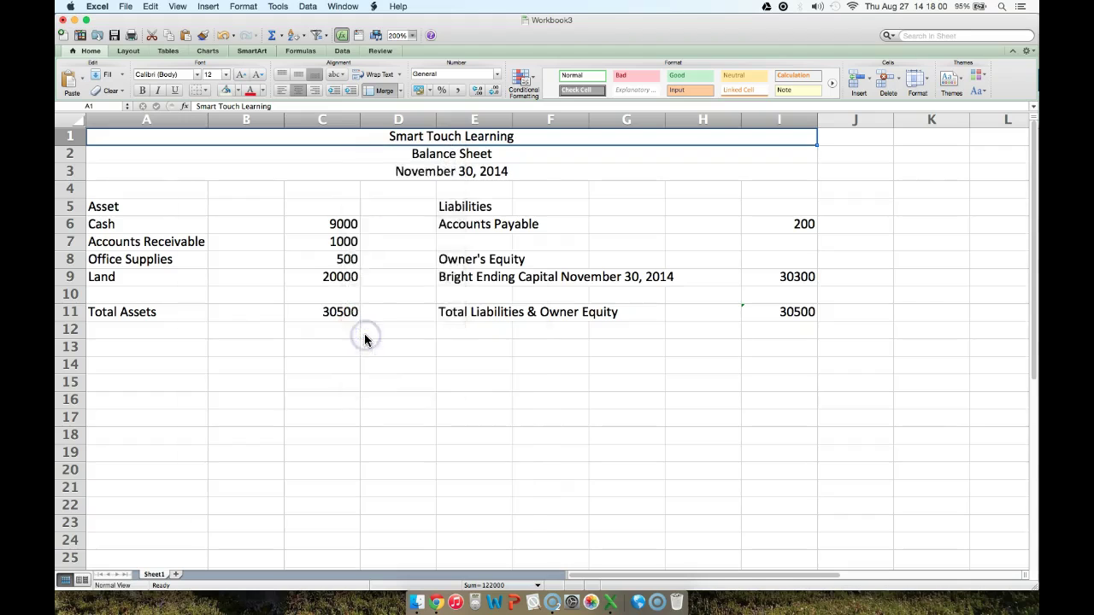
{"action": "left_click", "coordinate": [233, 252]}
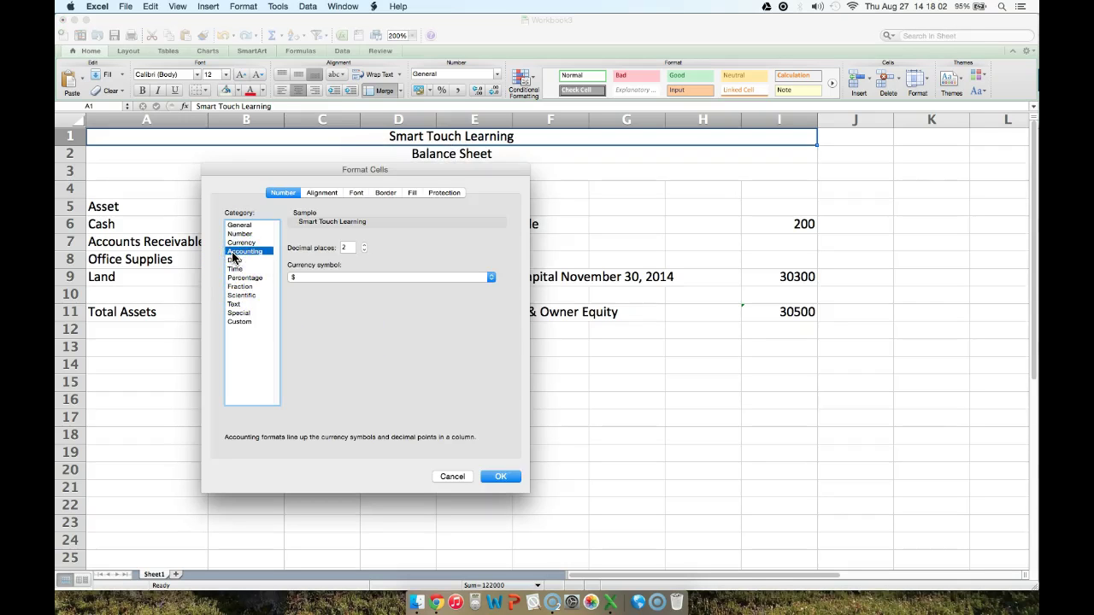
{"action": "left_click", "coordinate": [365, 251]}
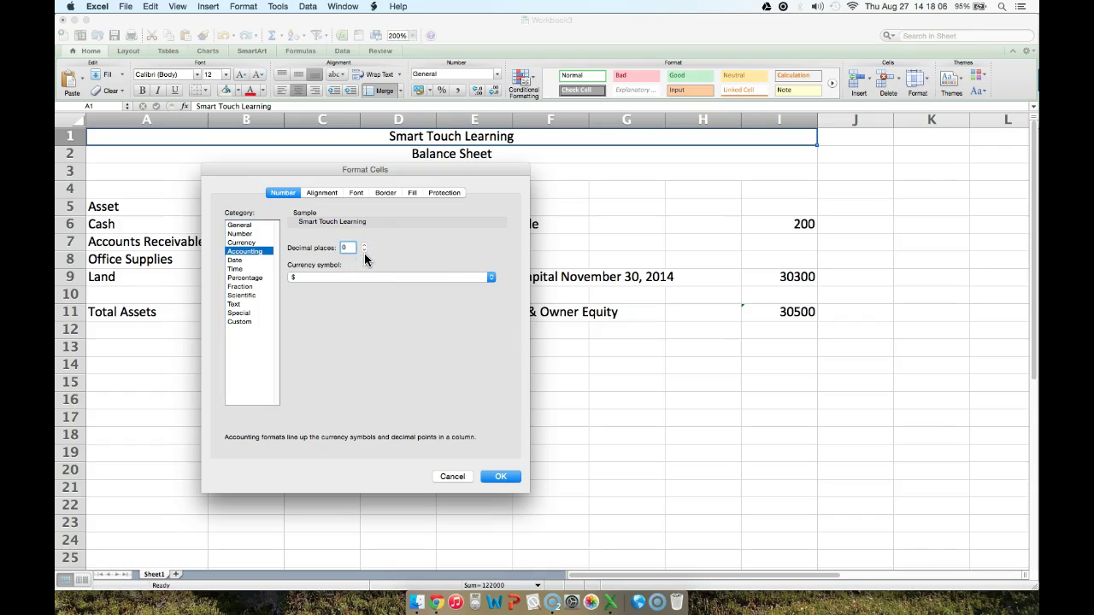
{"action": "left_click", "coordinate": [494, 478]}
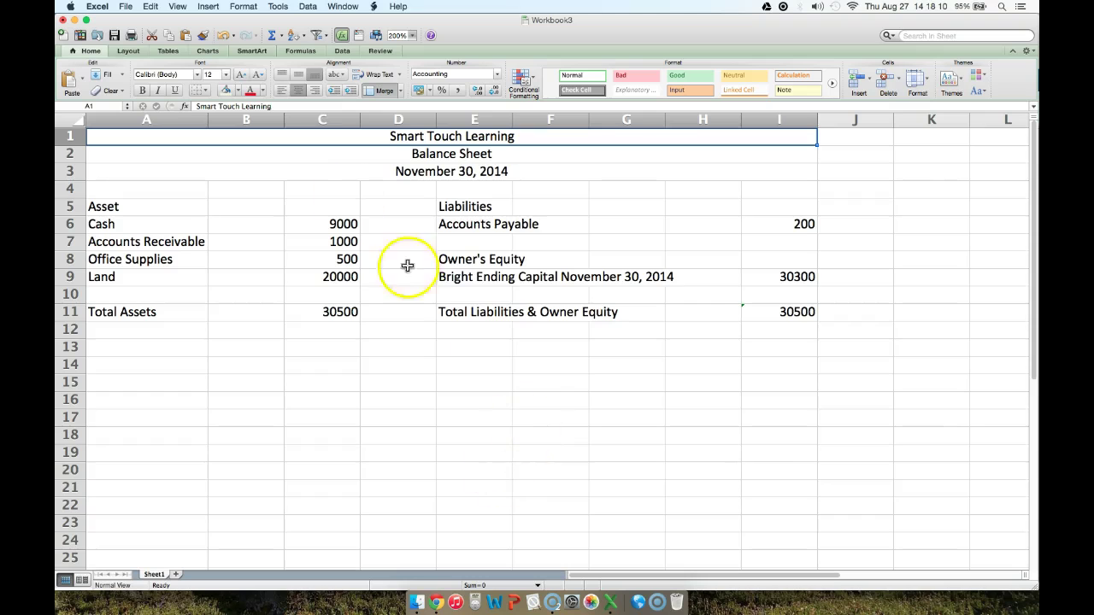
Format column C as Accounting with 0 decimal places and no currency symbol.
{"action": "left_click", "coordinate": [338, 119]}
{"action": "right_click", "coordinate": [342, 120]}
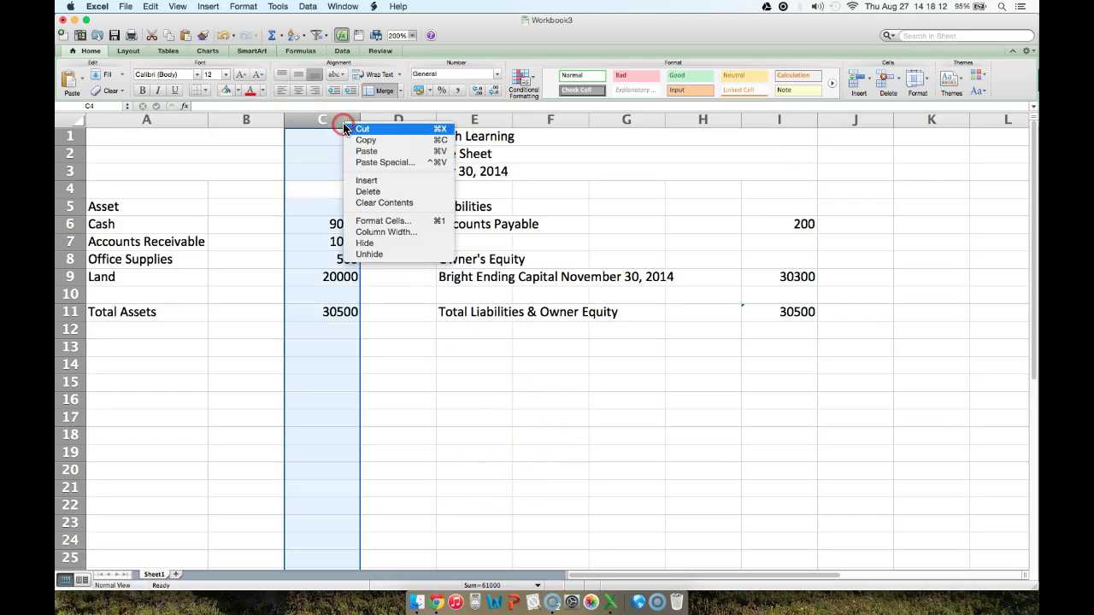
{"action": "left_click", "coordinate": [368, 220]}
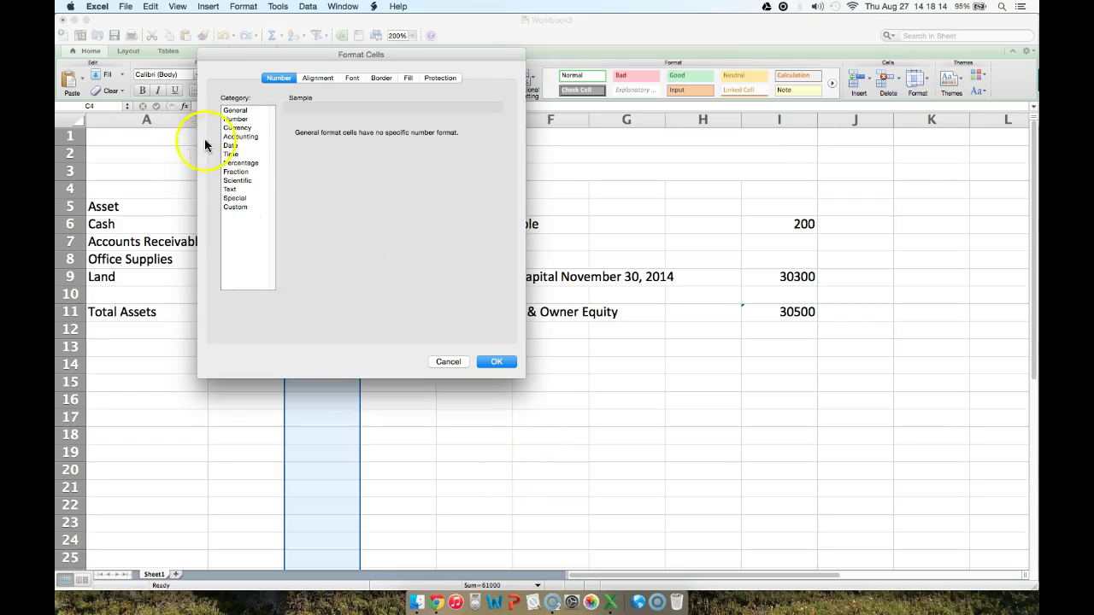
{"action": "left_click", "coordinate": [240, 136]}
{"action": "left_click", "coordinate": [361, 135]}
{"action": "left_click", "coordinate": [498, 364]}
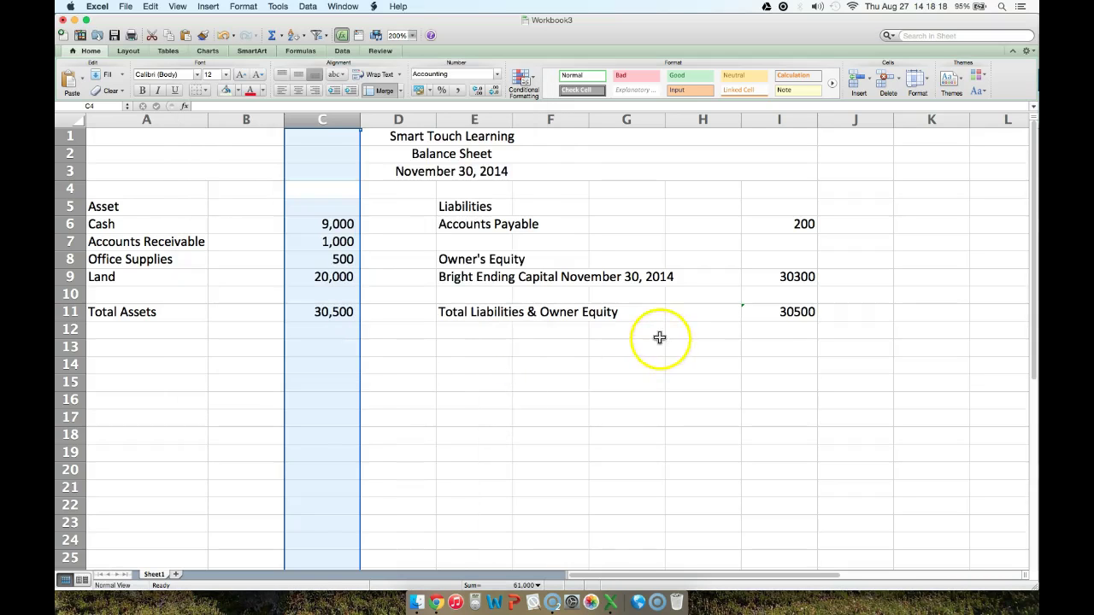
Change column C to the Currency format with 2 decimal places, no symbol, and negatives in red with a minus sign.
{"action": "right_click", "coordinate": [329, 118]}
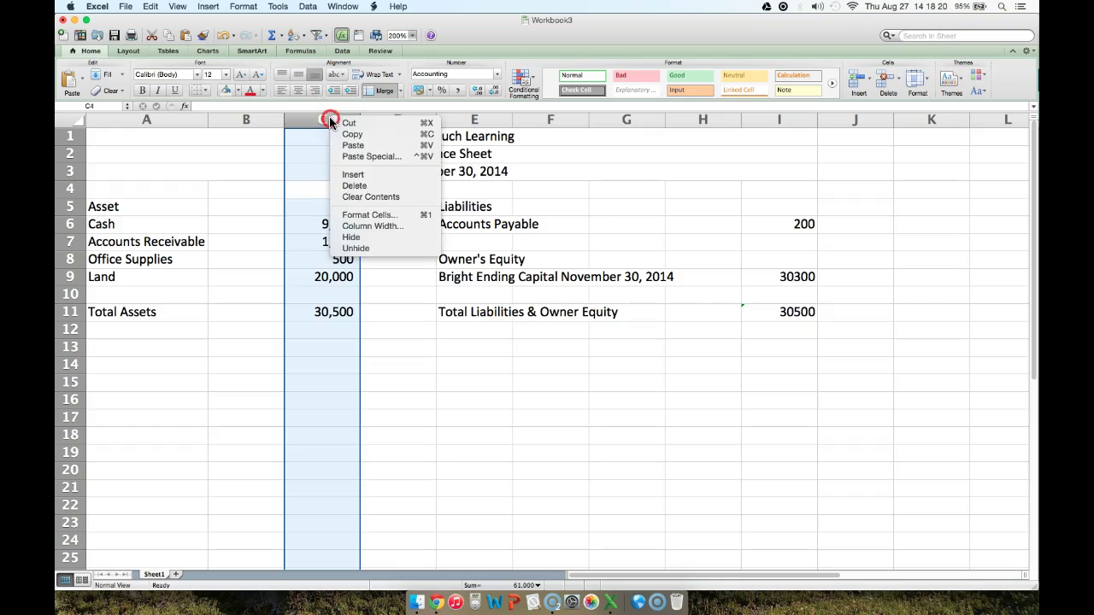
{"action": "left_click", "coordinate": [335, 214]}
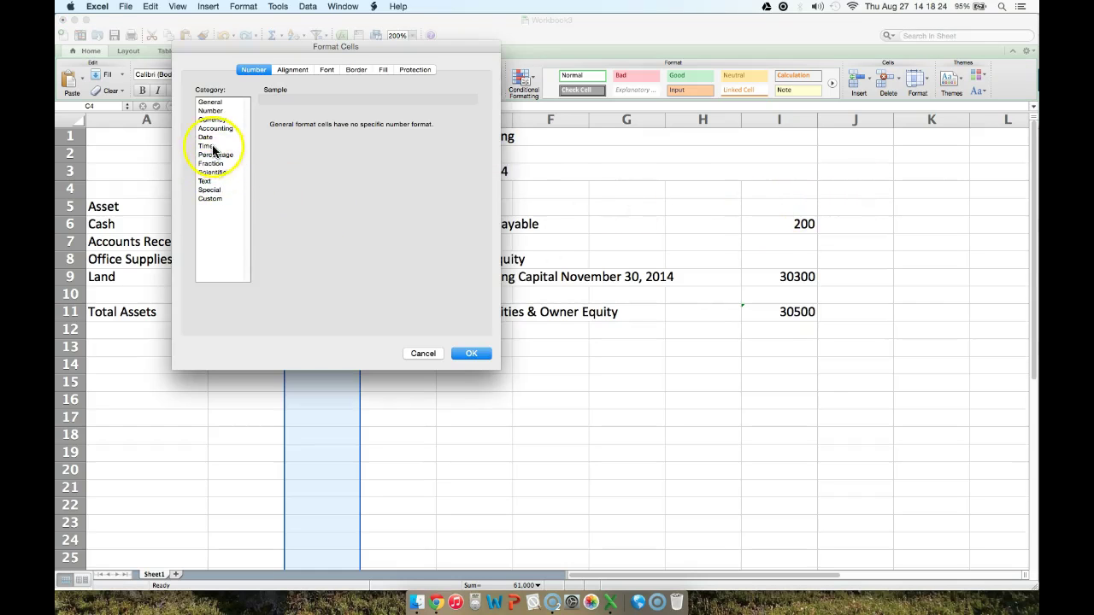
{"action": "left_click", "coordinate": [212, 119]}
{"action": "left_click", "coordinate": [278, 207]}
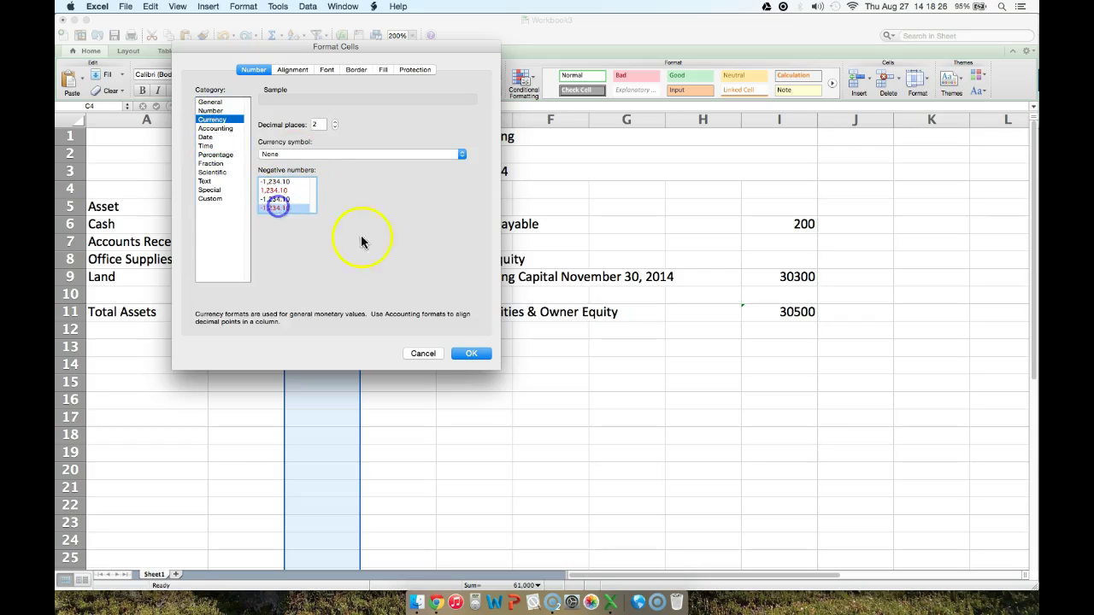
{"action": "left_click", "coordinate": [474, 354]}
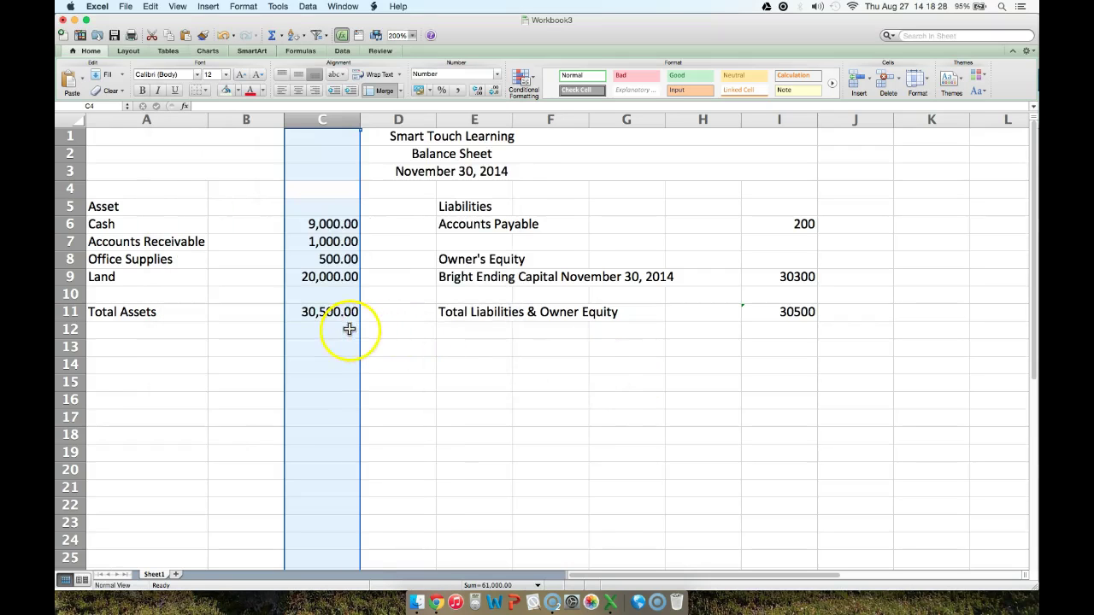
Switch column C back to the Accounting format, with 0 decimal places and no currency symbol.
{"action": "right_click", "coordinate": [325, 118]}
{"action": "left_click", "coordinate": [363, 211]}
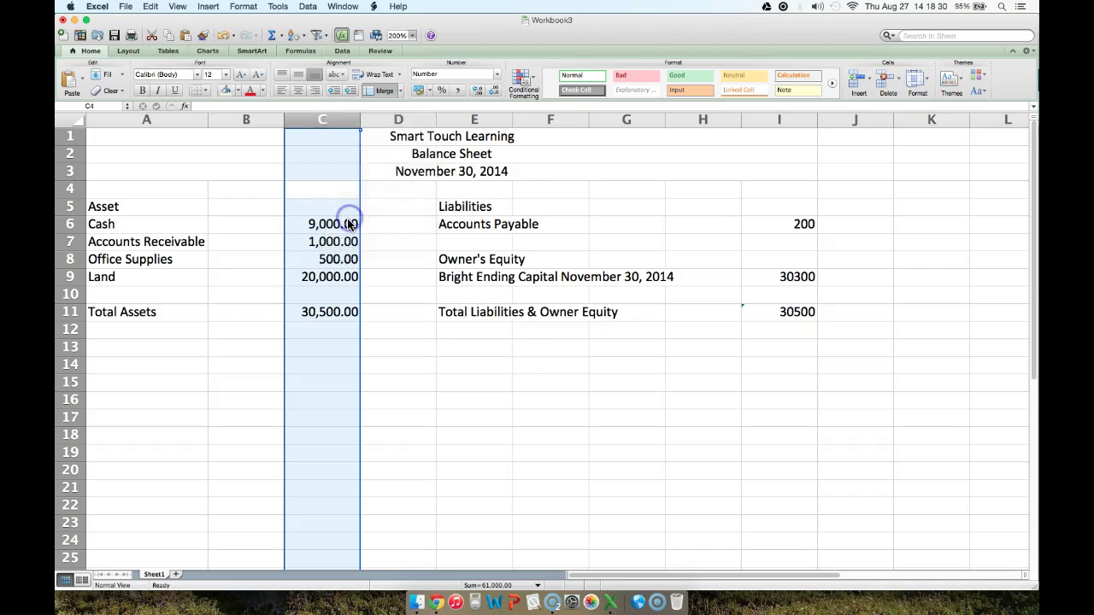
{"action": "left_click", "coordinate": [231, 135]}
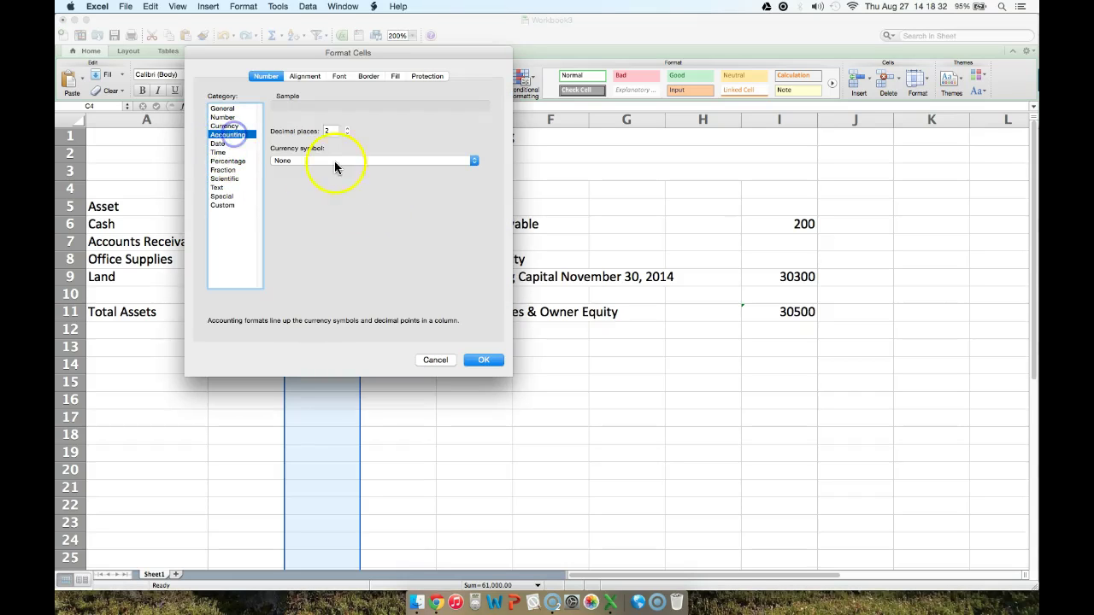
{"action": "left_click", "coordinate": [346, 133]}
{"action": "left_click", "coordinate": [347, 134]}
{"action": "left_click", "coordinate": [483, 360]}
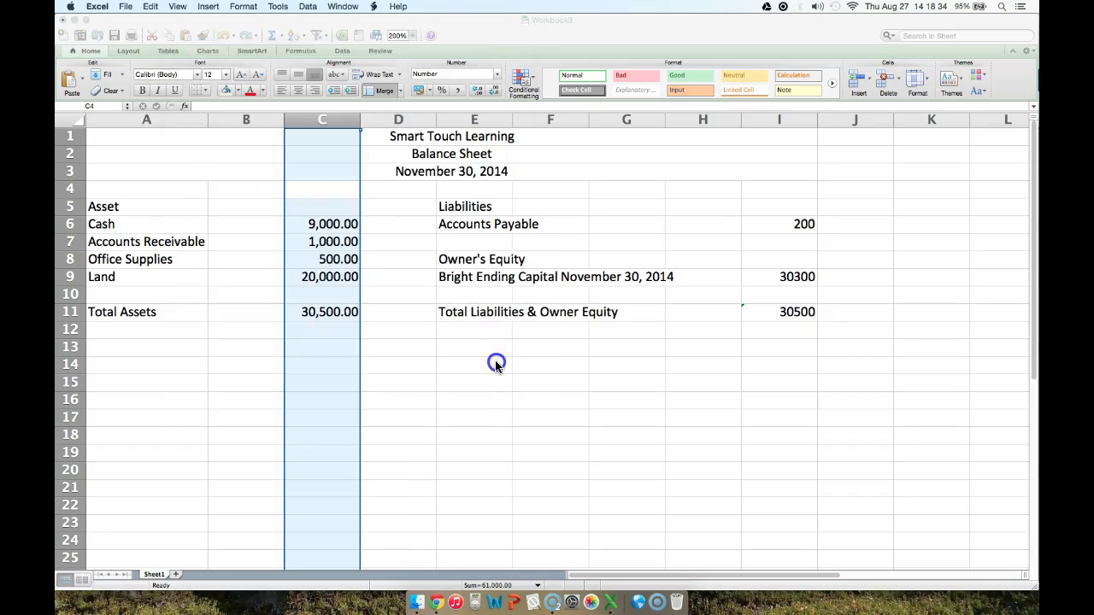
Format column I as Accounting with 0 decimal places and no currency symbol.
{"action": "right_click", "coordinate": [799, 121]}
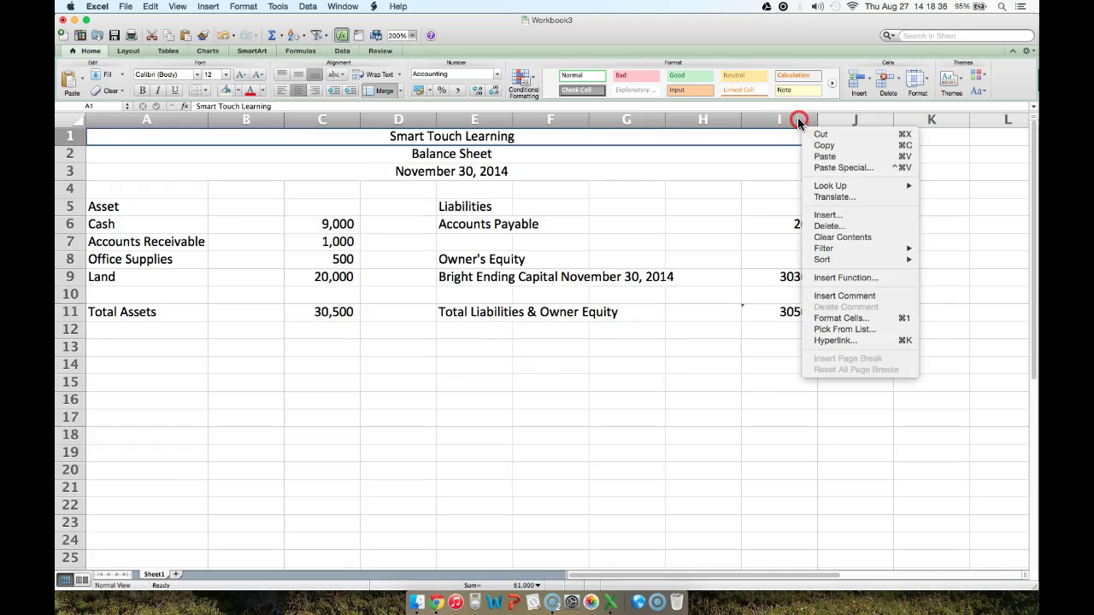
{"action": "left_click", "coordinate": [799, 123]}
{"action": "right_click", "coordinate": [799, 123]}
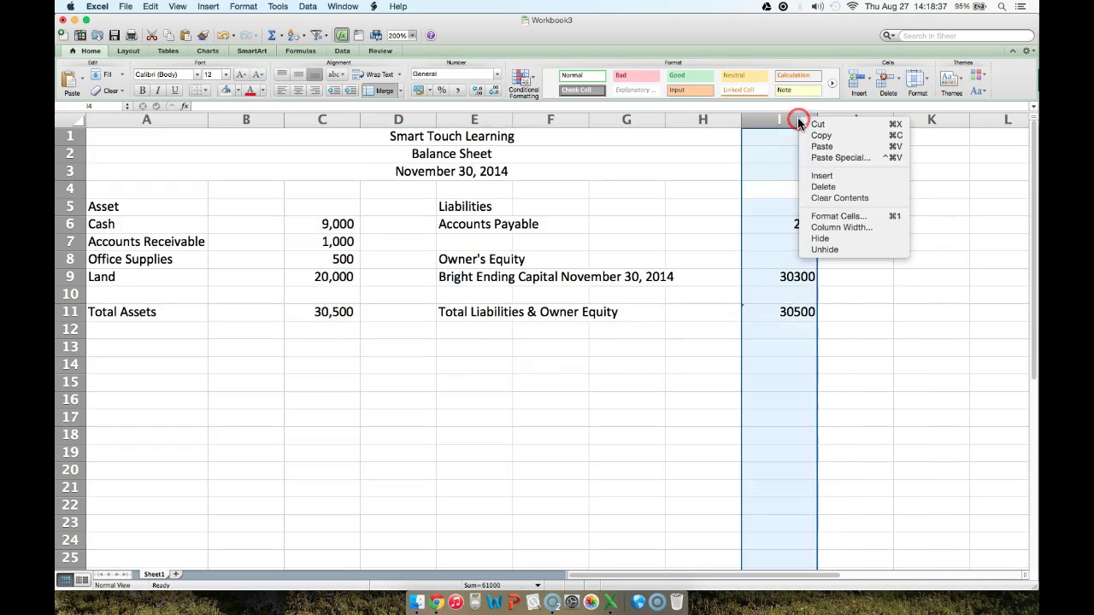
{"action": "left_click", "coordinate": [807, 214]}
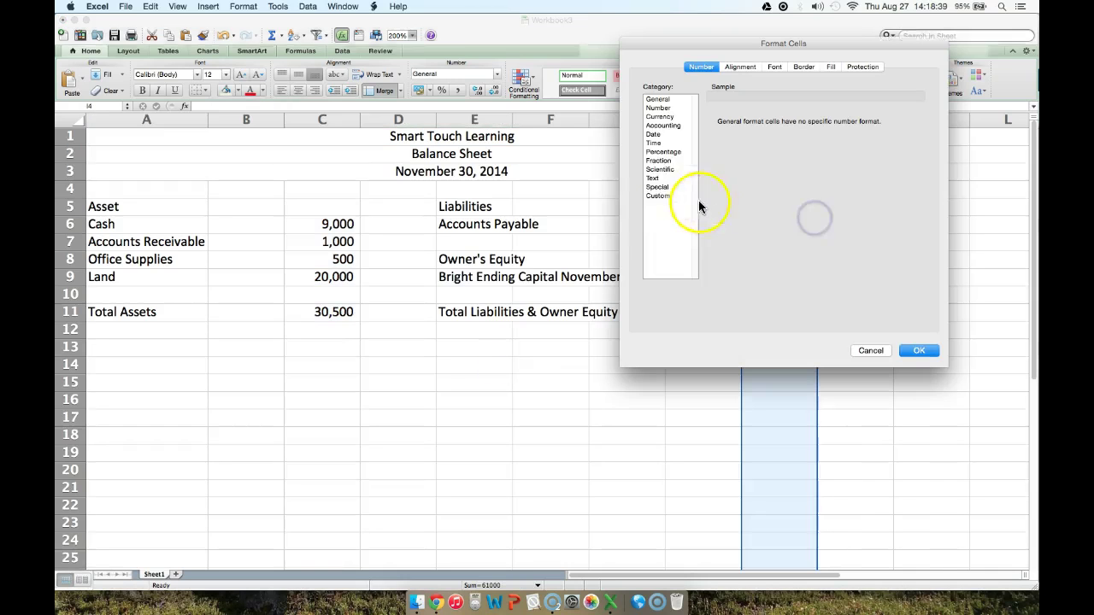
{"action": "left_click", "coordinate": [664, 125]}
{"action": "left_click", "coordinate": [782, 125]}
{"action": "left_click", "coordinate": [919, 350]}
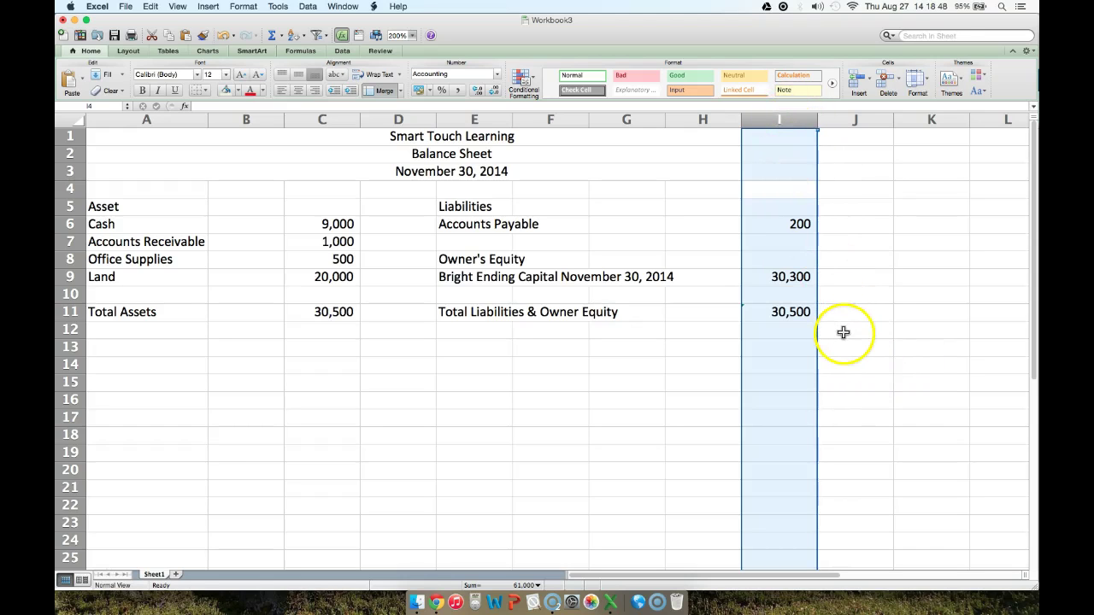
Reformat column I as Accounting with the $ currency symbol and 2 decimal places.
{"action": "right_click", "coordinate": [783, 121]}
{"action": "left_click", "coordinate": [820, 222]}
{"action": "left_click", "coordinate": [713, 134]}
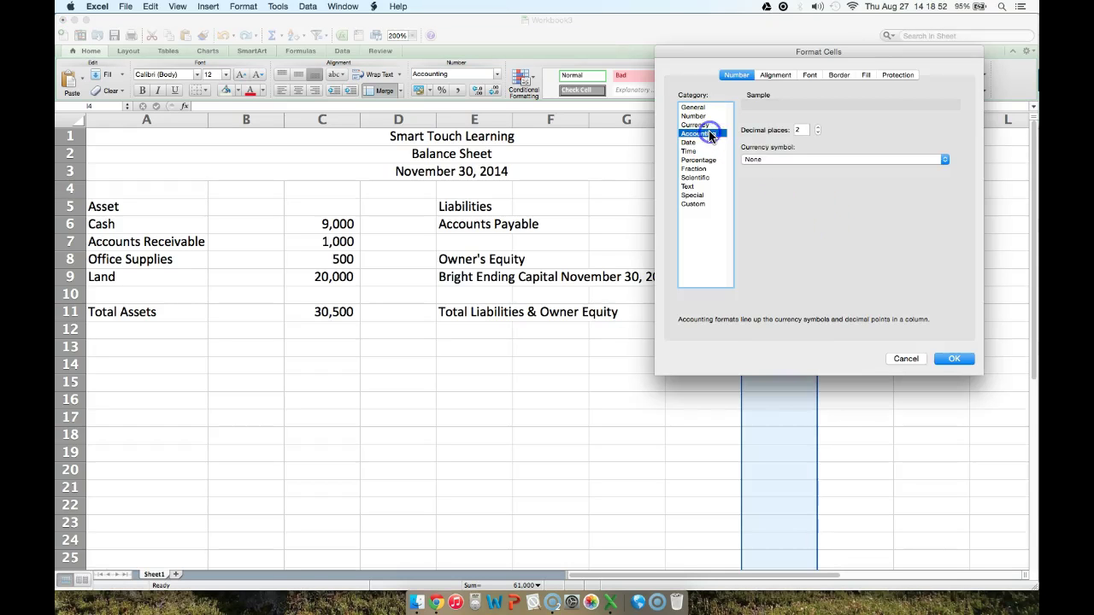
{"action": "left_click", "coordinate": [778, 159]}
{"action": "left_click", "coordinate": [775, 163]}
{"action": "left_click", "coordinate": [776, 161]}
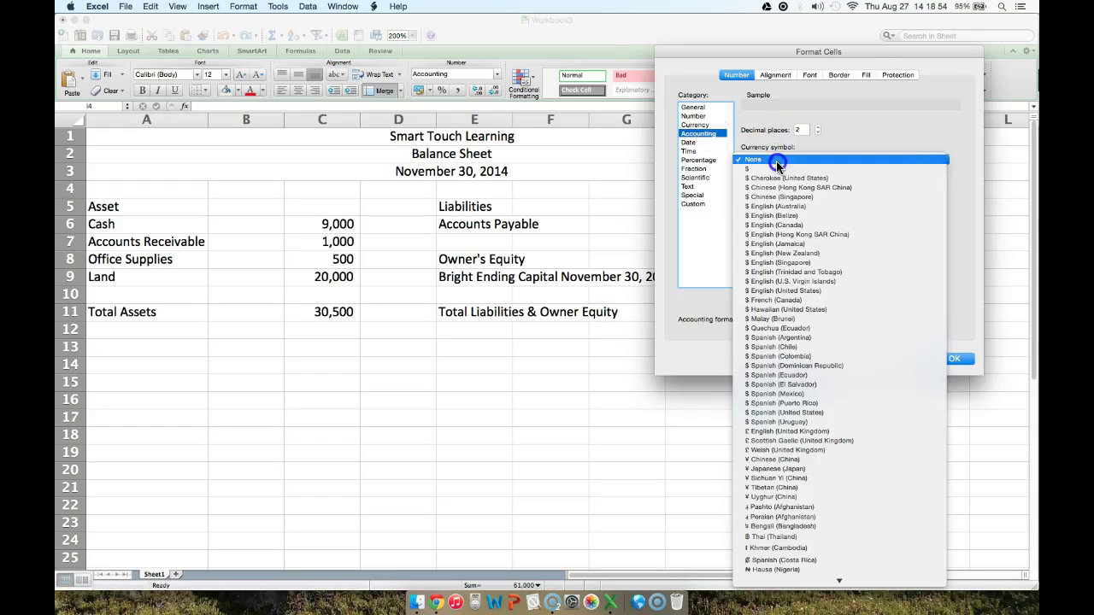
{"action": "left_click", "coordinate": [776, 170]}
{"action": "left_click", "coordinate": [953, 360]}
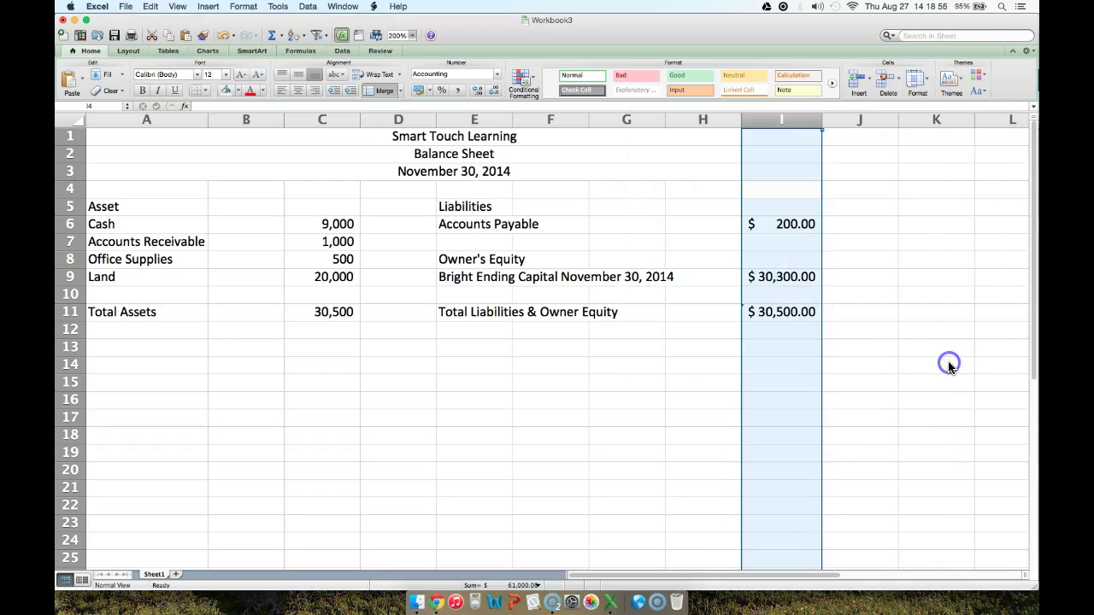
Format the column I amounts as Accounting with 0 decimal places and the $ symbol.
{"action": "right_click", "coordinate": [768, 118]}
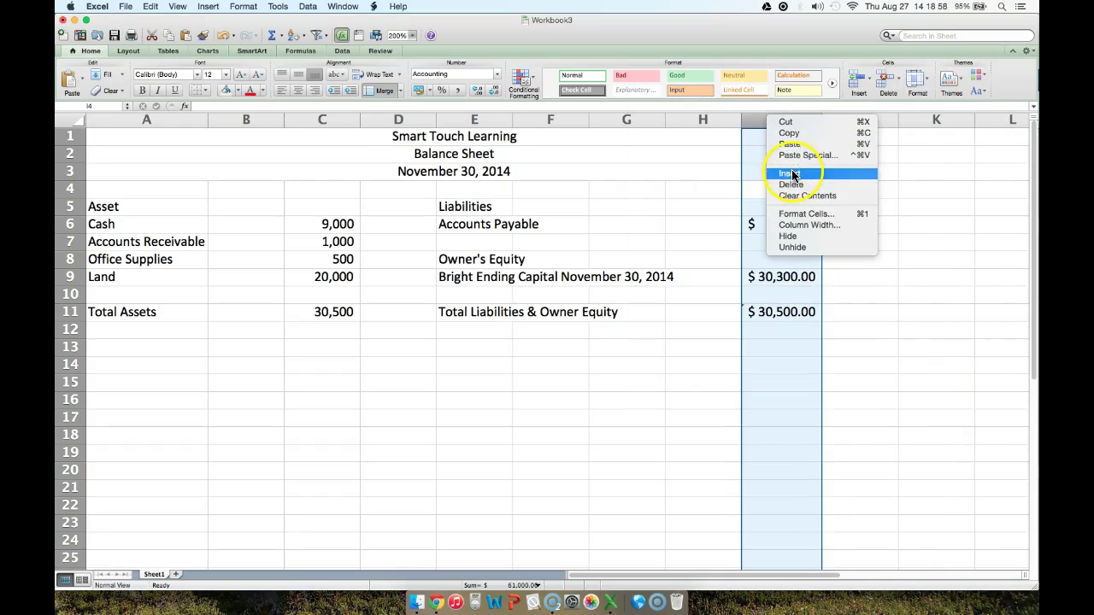
{"action": "left_click", "coordinate": [792, 214]}
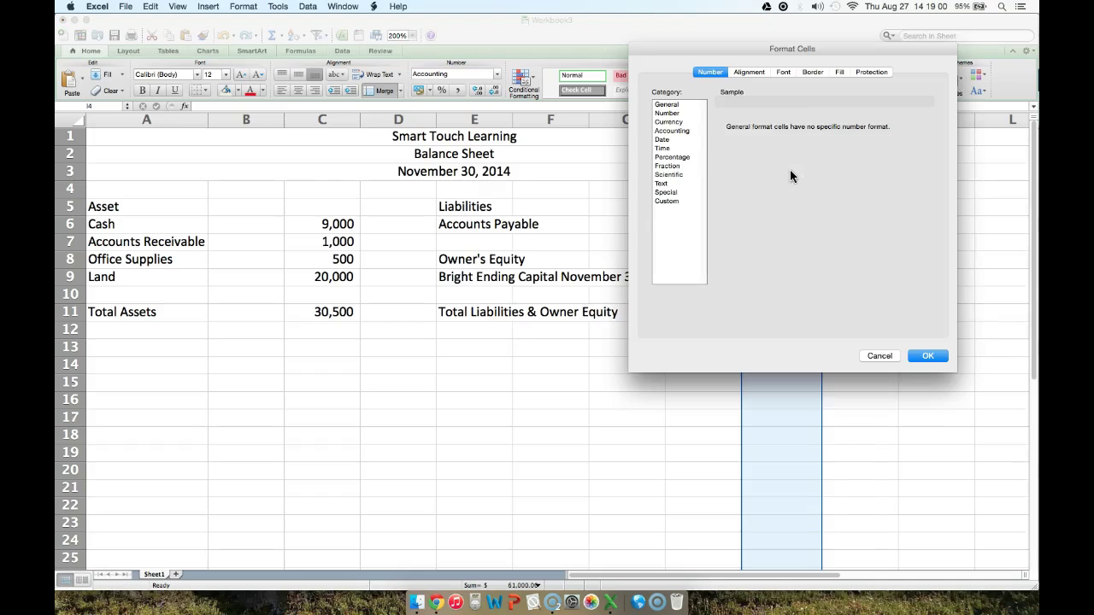
{"action": "left_click", "coordinate": [683, 131]}
{"action": "left_click", "coordinate": [792, 130]}
{"action": "left_click", "coordinate": [786, 156]}
{"action": "left_click", "coordinate": [787, 165]}
{"action": "left_click", "coordinate": [923, 354]}
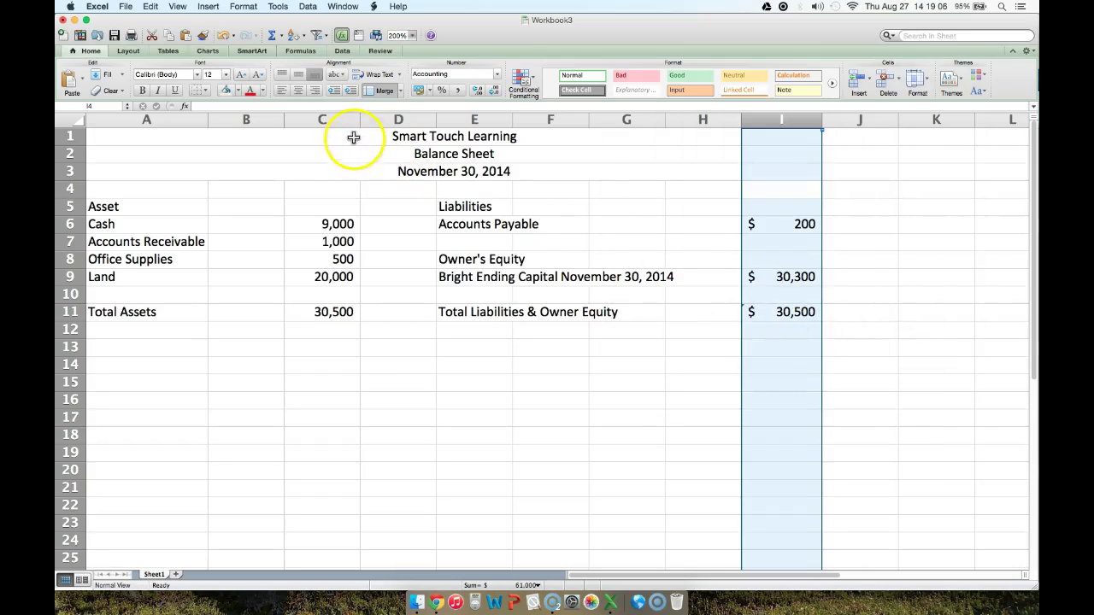
Format the column C amounts as Accounting with 0 decimal places and the $ symbol.
{"action": "left_click", "coordinate": [347, 134]}
{"action": "left_click", "coordinate": [344, 123]}
{"action": "right_click", "coordinate": [345, 123]}
{"action": "left_click", "coordinate": [399, 224]}
{"action": "left_click", "coordinate": [255, 142]}
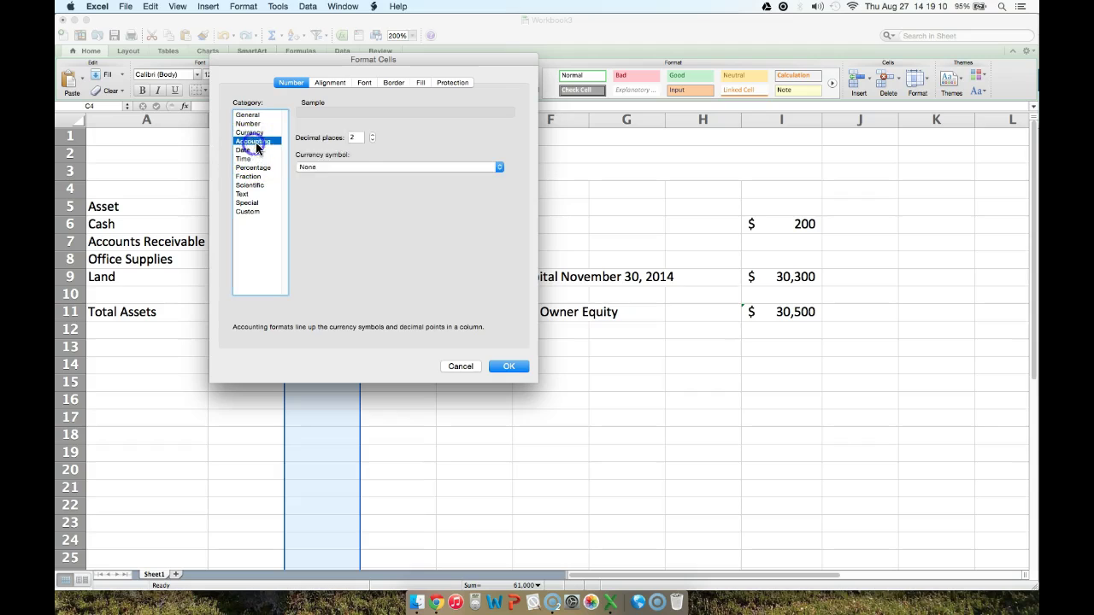
{"action": "left_click", "coordinate": [372, 139]}
{"action": "left_click", "coordinate": [372, 140]}
{"action": "left_click", "coordinate": [363, 166]}
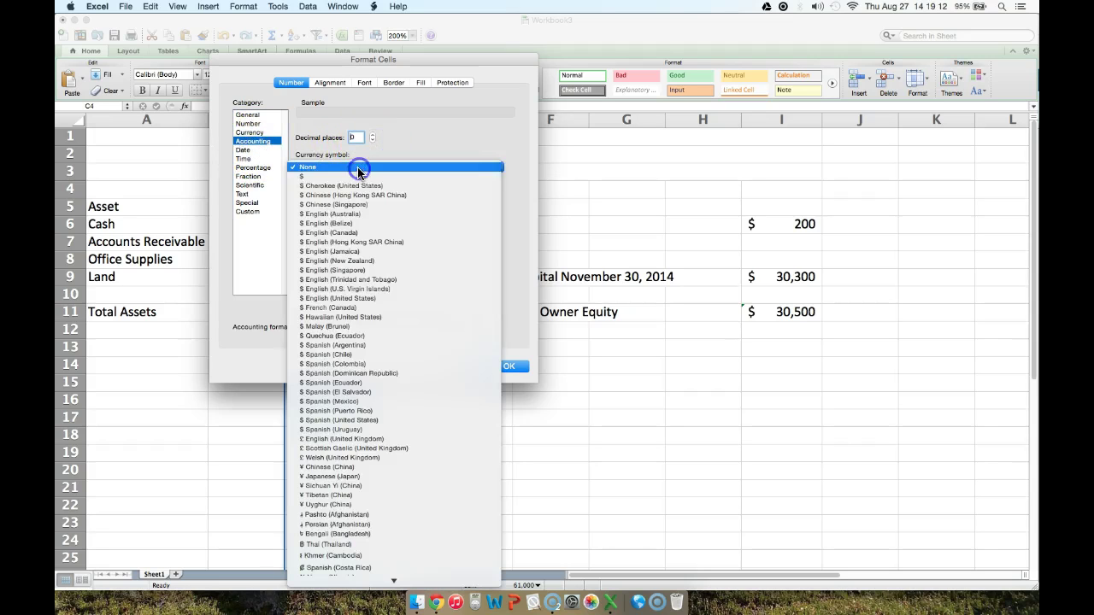
{"action": "left_click", "coordinate": [355, 177]}
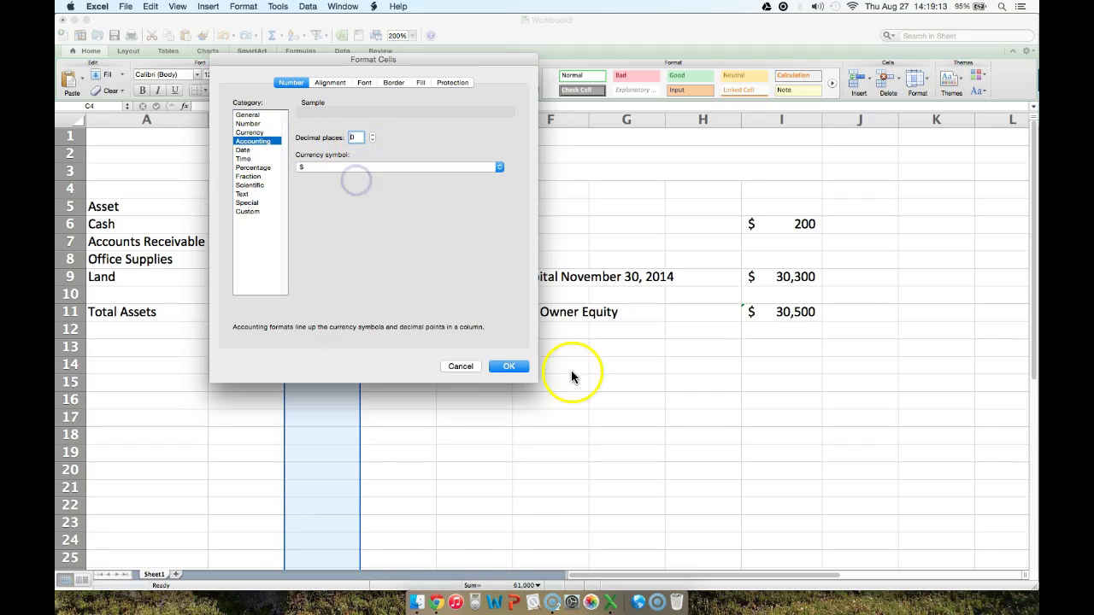
{"action": "left_click", "coordinate": [498, 366]}
{"action": "left_click", "coordinate": [496, 366]}
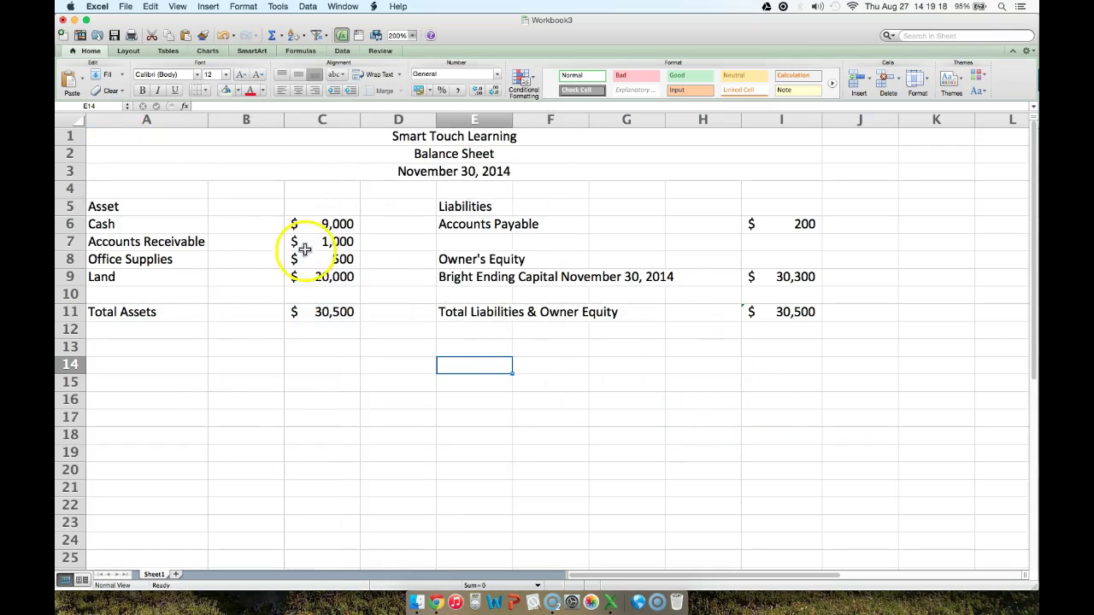
Apply a Top and Double Bottom Border to the total amounts in C11 and I11.
{"action": "left_click", "coordinate": [318, 313]}
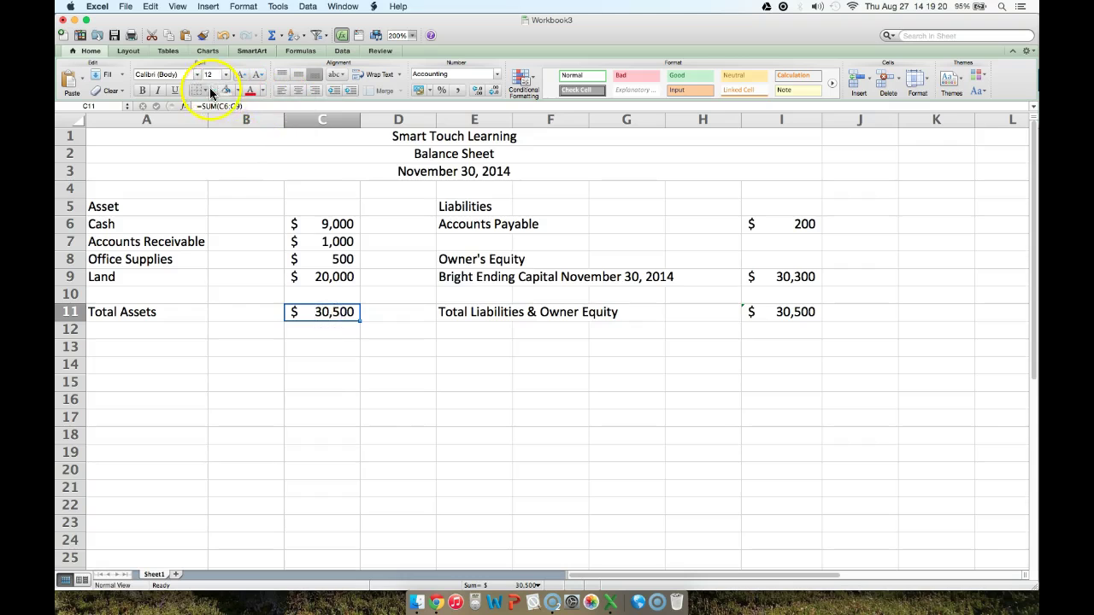
{"action": "left_click", "coordinate": [210, 91]}
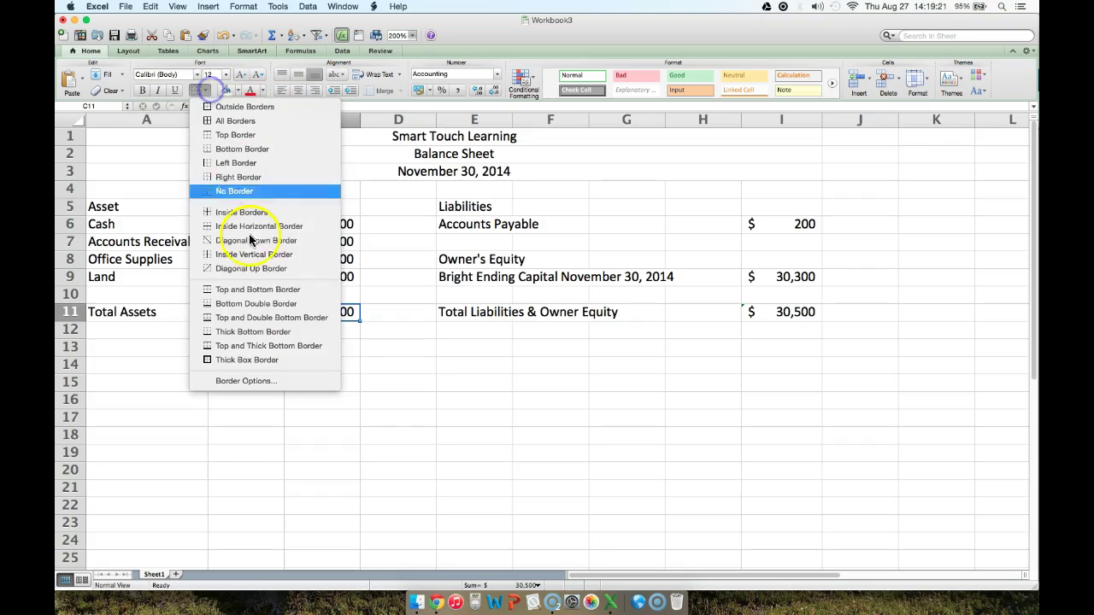
{"action": "left_click", "coordinate": [223, 319]}
{"action": "left_click", "coordinate": [781, 312]}
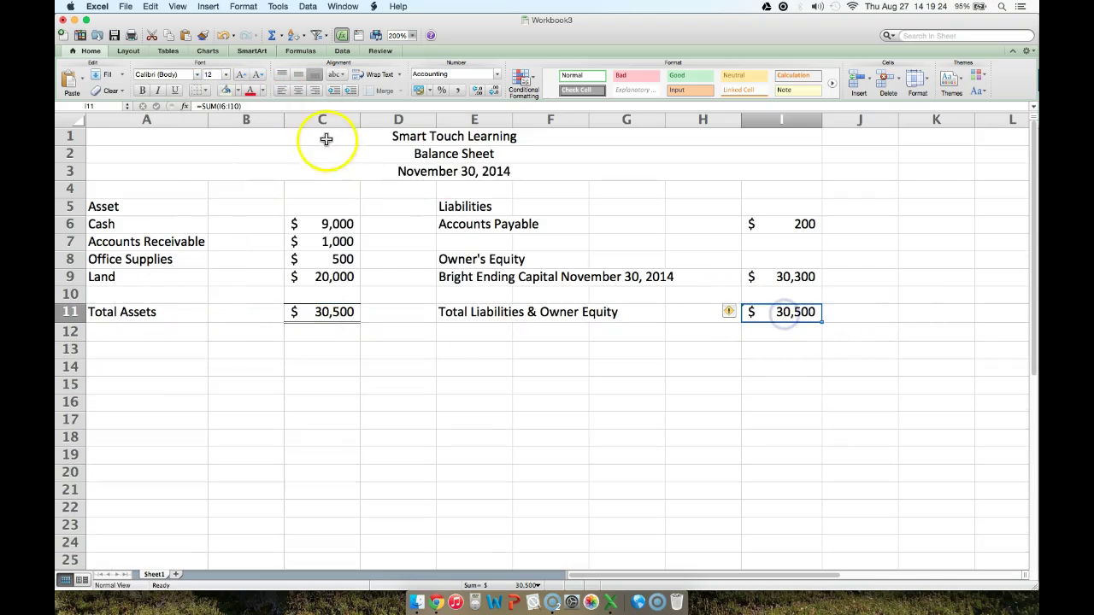
{"action": "left_click", "coordinate": [203, 95]}
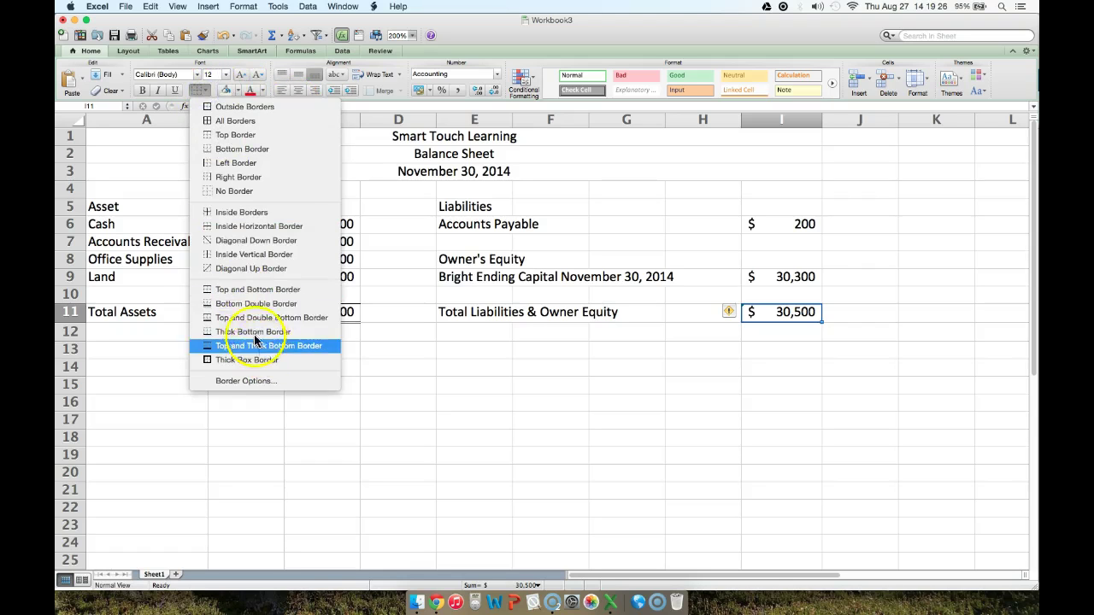
{"action": "left_click", "coordinate": [253, 322]}
{"action": "left_click", "coordinate": [498, 398]}
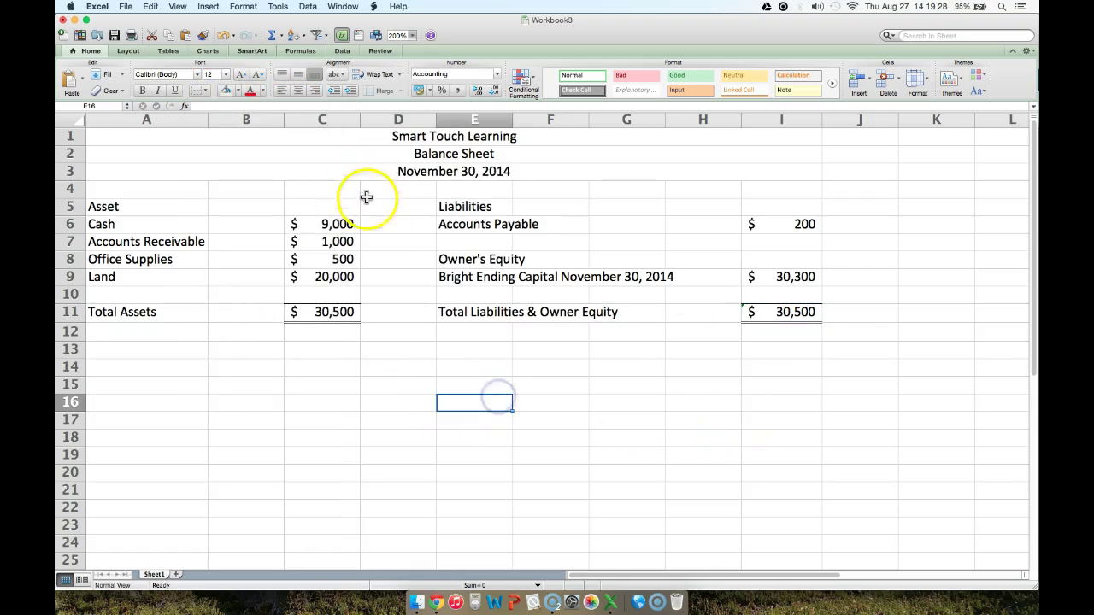
Fill the heading rows A1:I3 with a light tan theme color.
{"action": "left_click_drag", "start_coordinate": [168, 143], "coordinate": [824, 175]}
{"action": "left_click", "coordinate": [824, 175]}
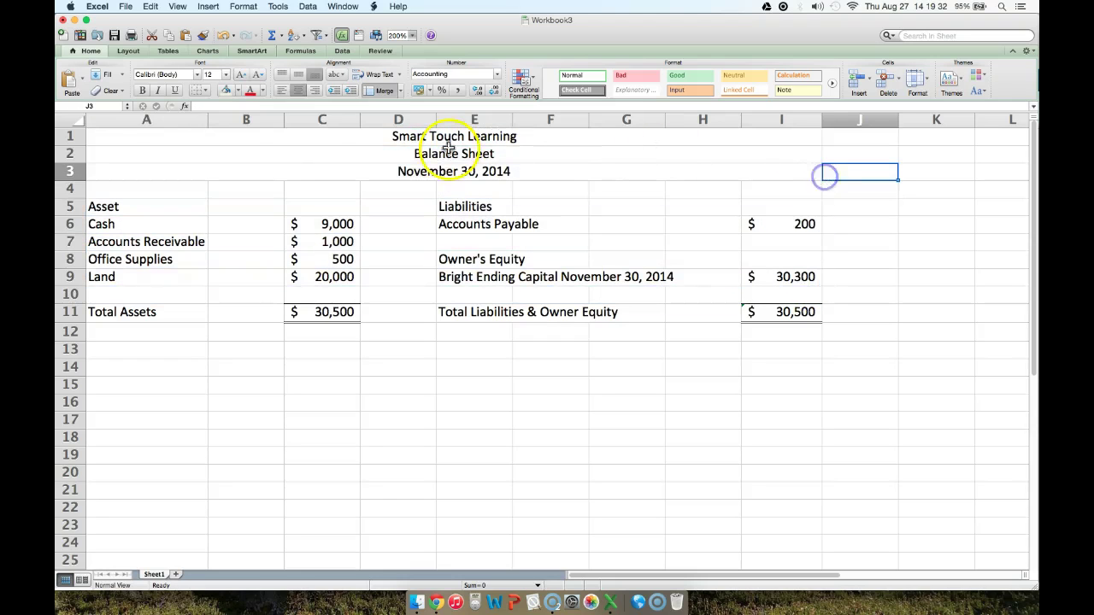
{"action": "left_click_drag", "start_coordinate": [134, 135], "coordinate": [794, 171]}
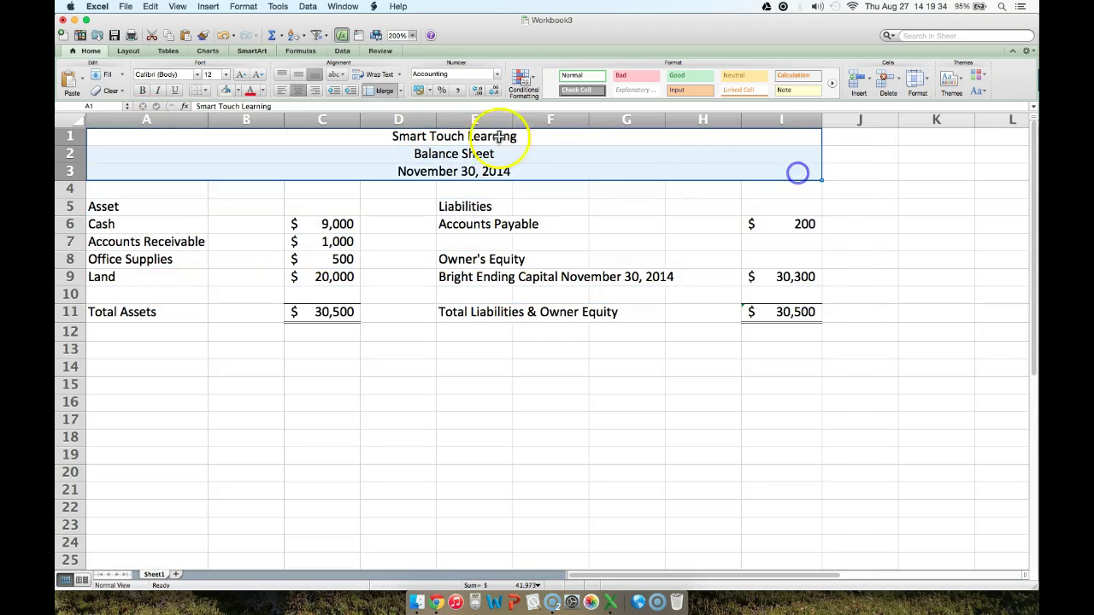
{"action": "left_click", "coordinate": [240, 92]}
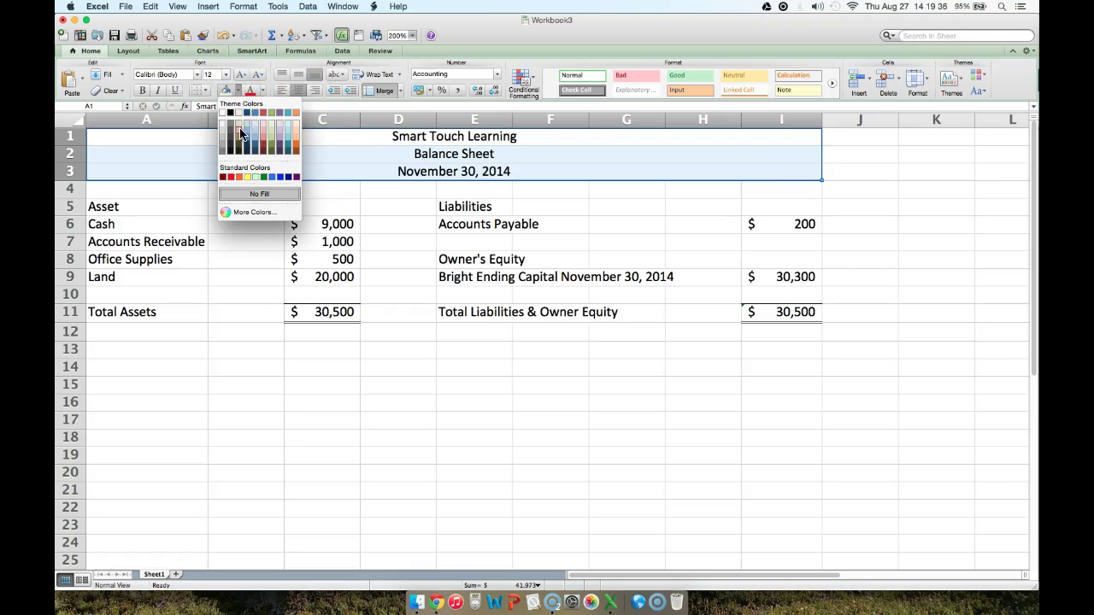
{"action": "left_click", "coordinate": [241, 126]}
Fill the balance sheet body A4:I13 with a light gray theme color.
{"action": "left_click_drag", "start_coordinate": [181, 187], "coordinate": [768, 354]}
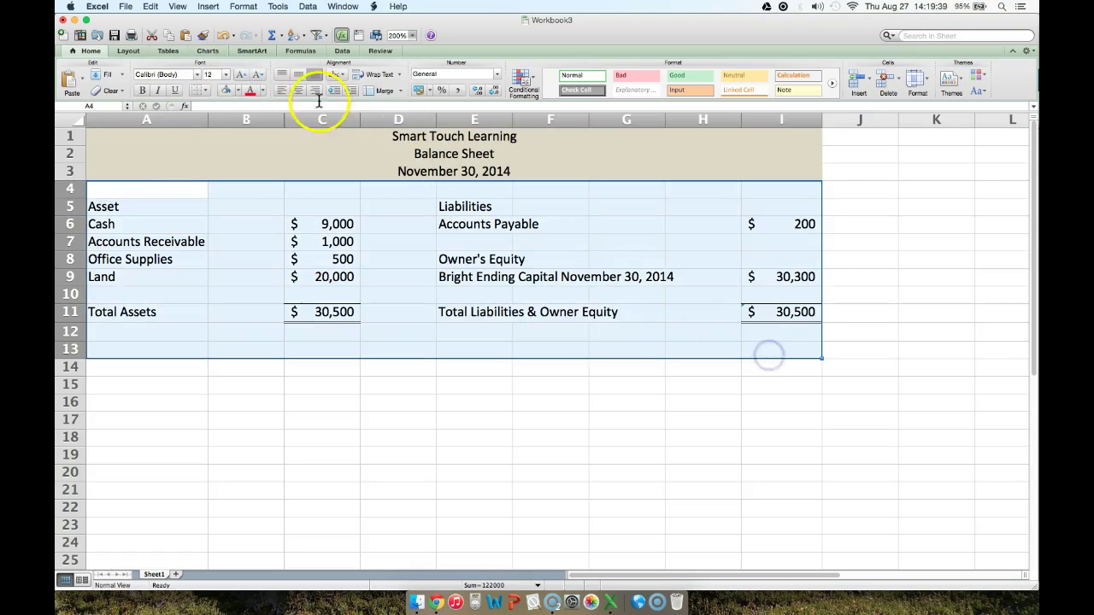
{"action": "left_click", "coordinate": [237, 89]}
{"action": "left_click", "coordinate": [224, 132]}
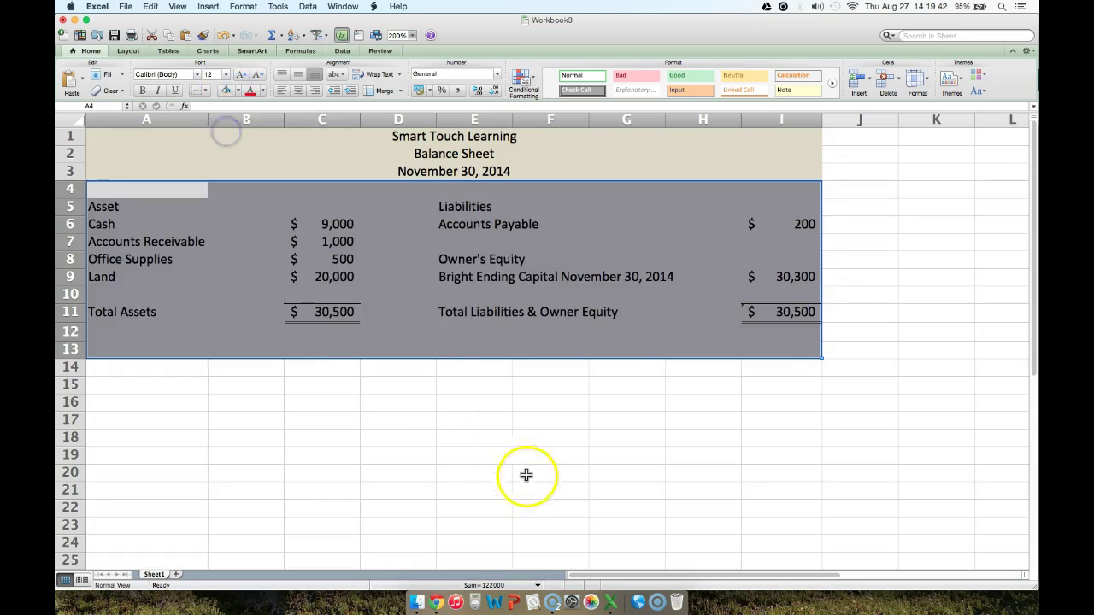
{"action": "left_click", "coordinate": [542, 487]}
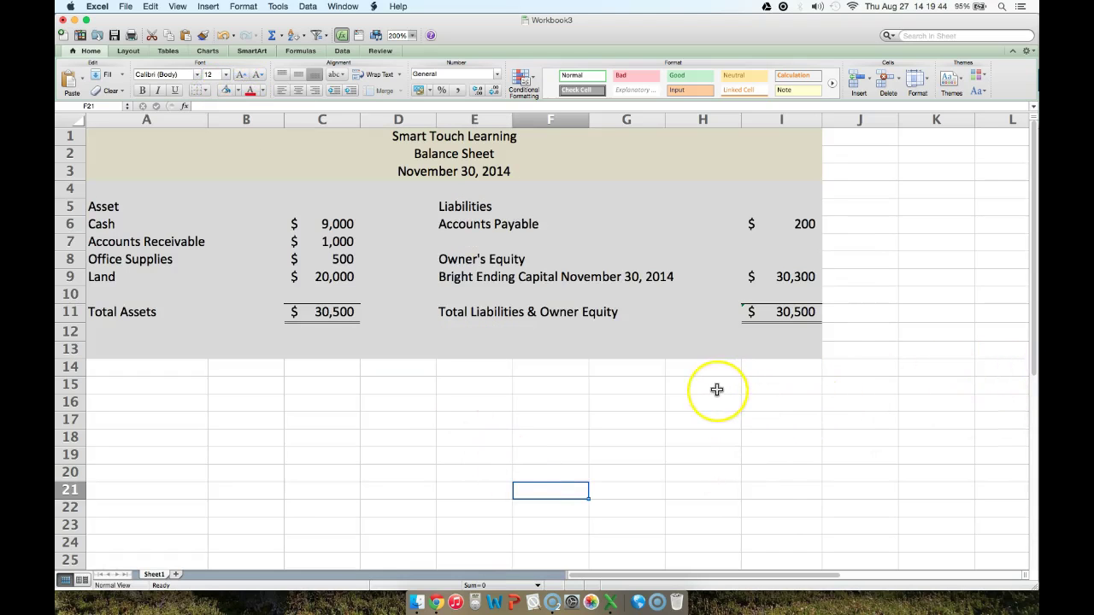